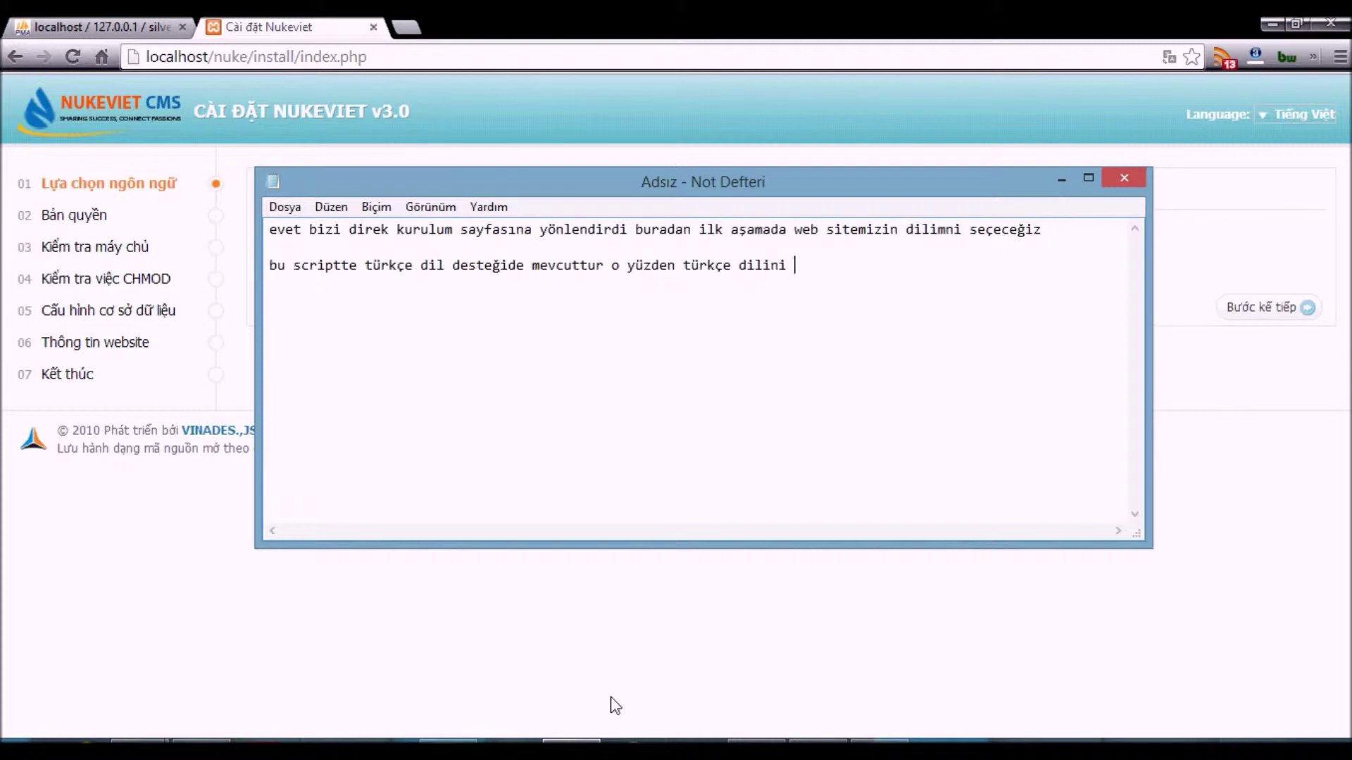
# - Clear the narration note and open the installation language dropdown on step 01
pyautogui.hotkey('ctrl', 'a')
pyautogui.press('BackSpace')
pyautogui.click(338, 483)
pyautogui.click(354, 267)
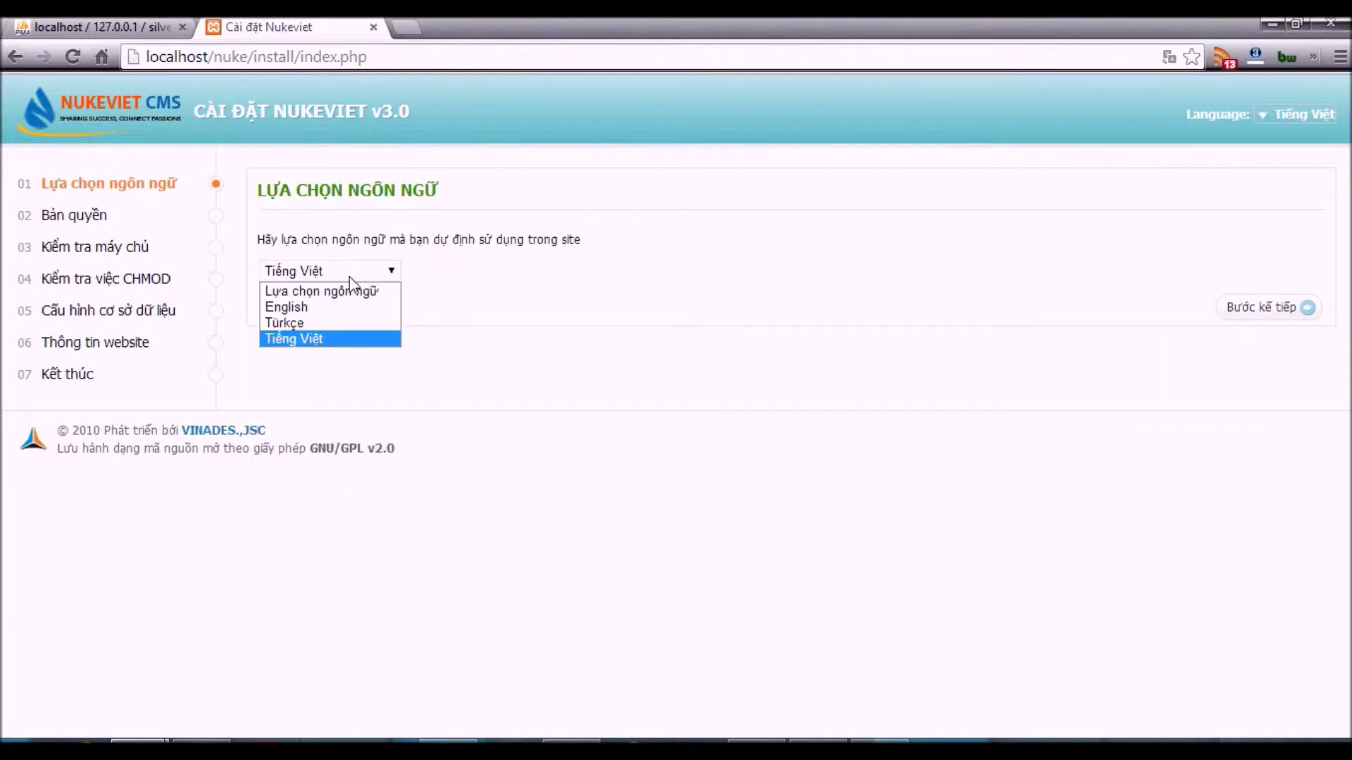
# - Set the installation language to Türkçe, continue to the license step and dismiss the translate bar
pyautogui.click(320, 323)
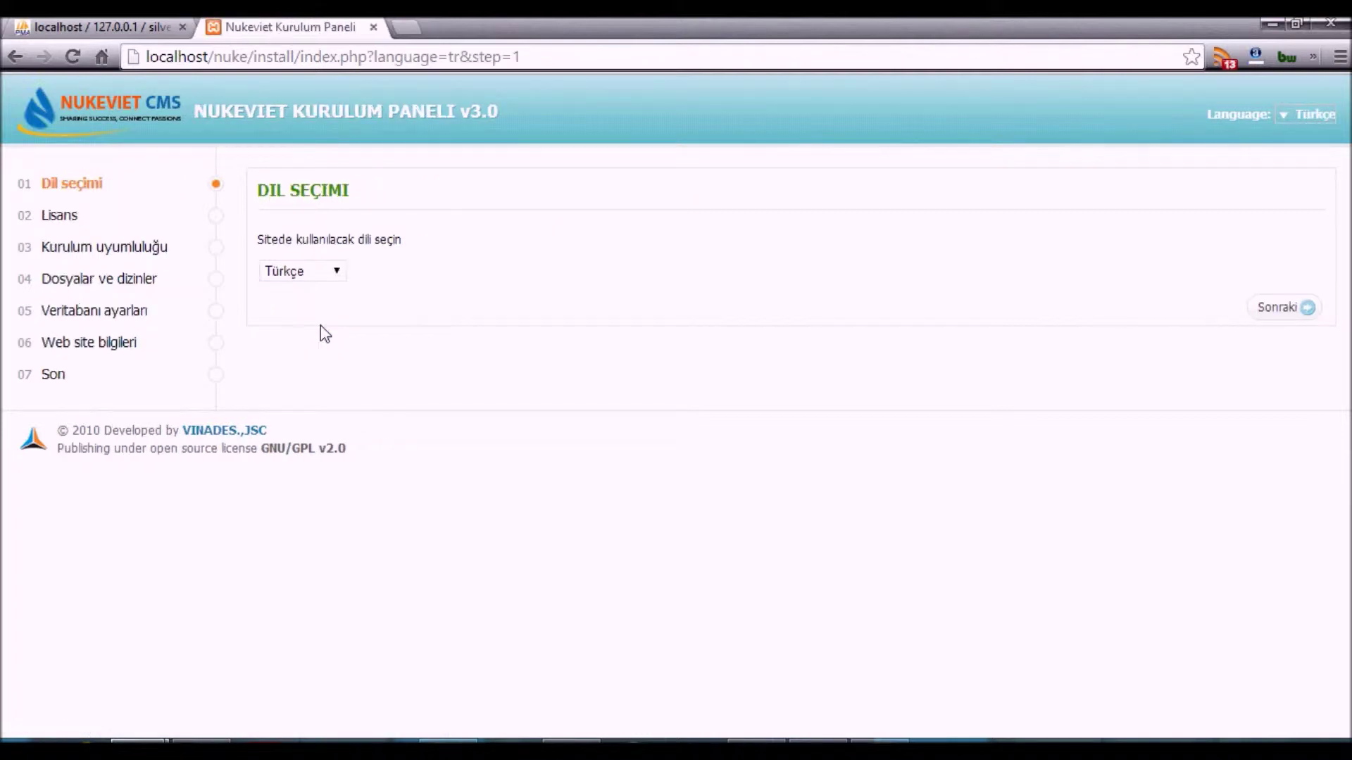
pyautogui.click(1295, 314)
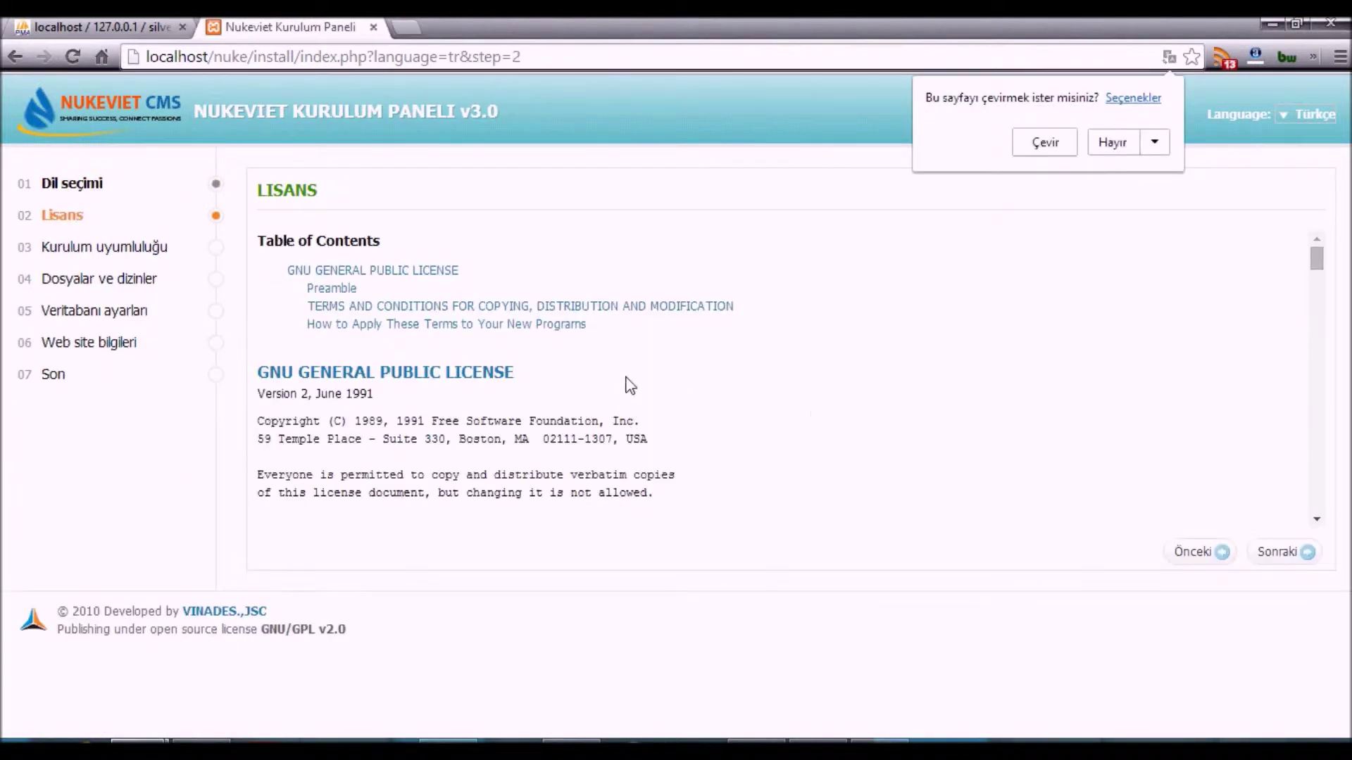
pyautogui.click(801, 319)
# - Note that the license is accepted, scroll the GPL text to its end, and continue
pyautogui.scroll(-20, 802, 319)
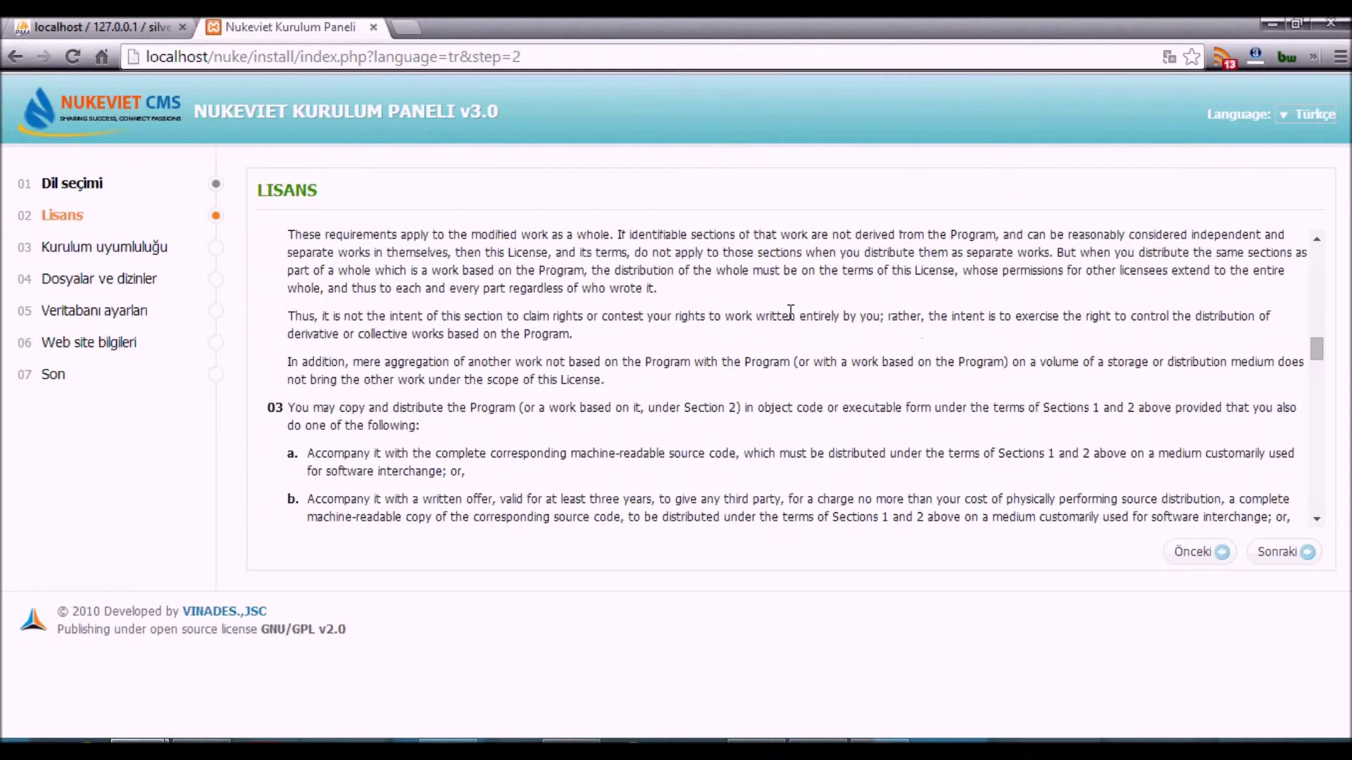
pyautogui.hotkey('alt', 'Tab')
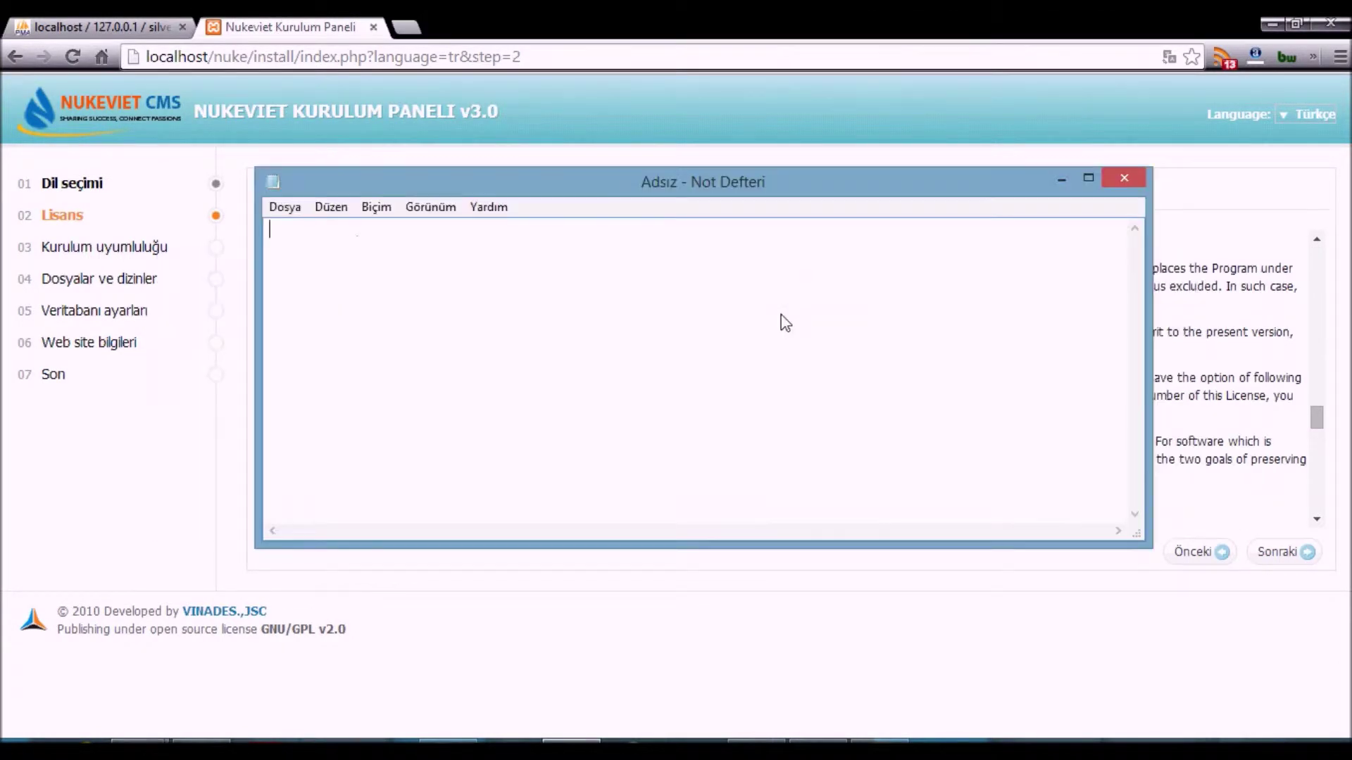
pyautogui.write('li')
pyautogui.write('lisans')
pyautogui.write(' sözleşmesimn')
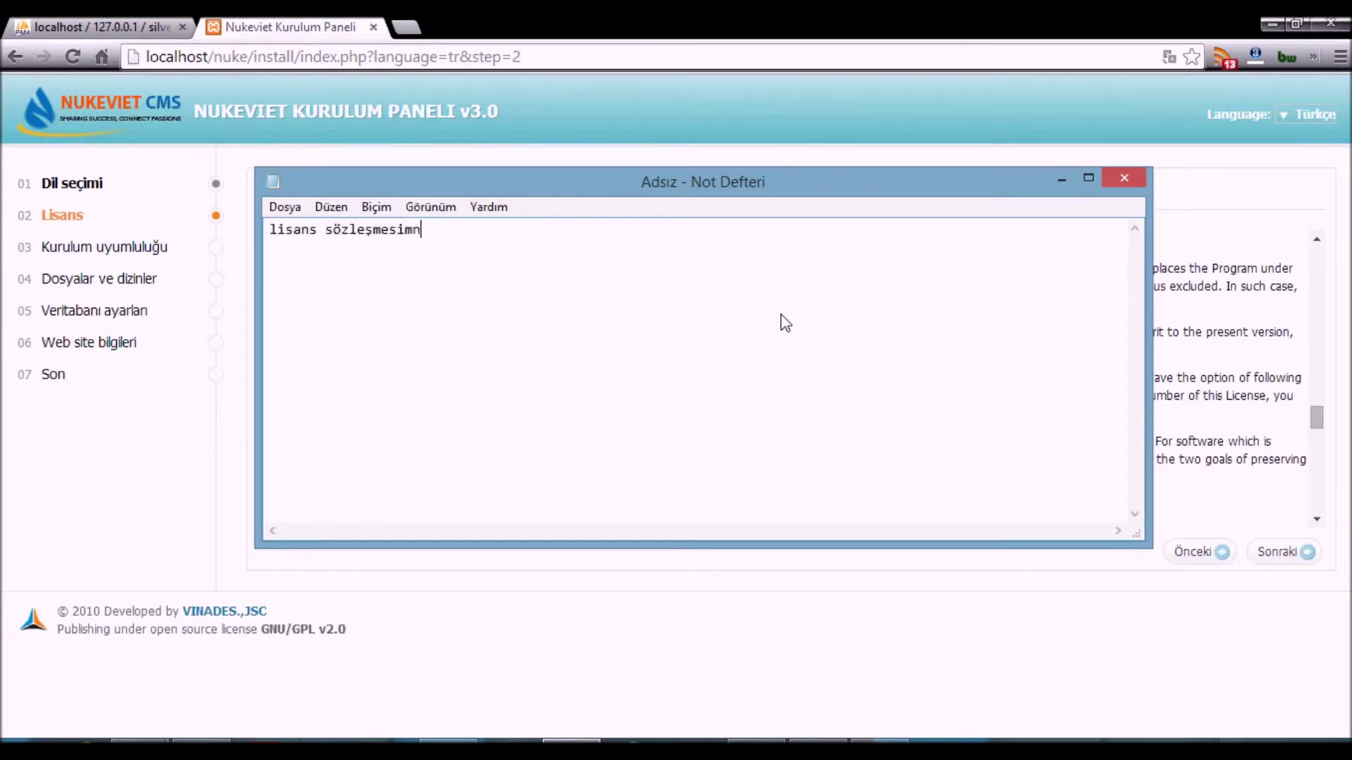
pyautogui.press('BackSpace')
pyautogui.press('BackSpace')
pyautogui.write('ni kabul ederek devam ediyoruz')
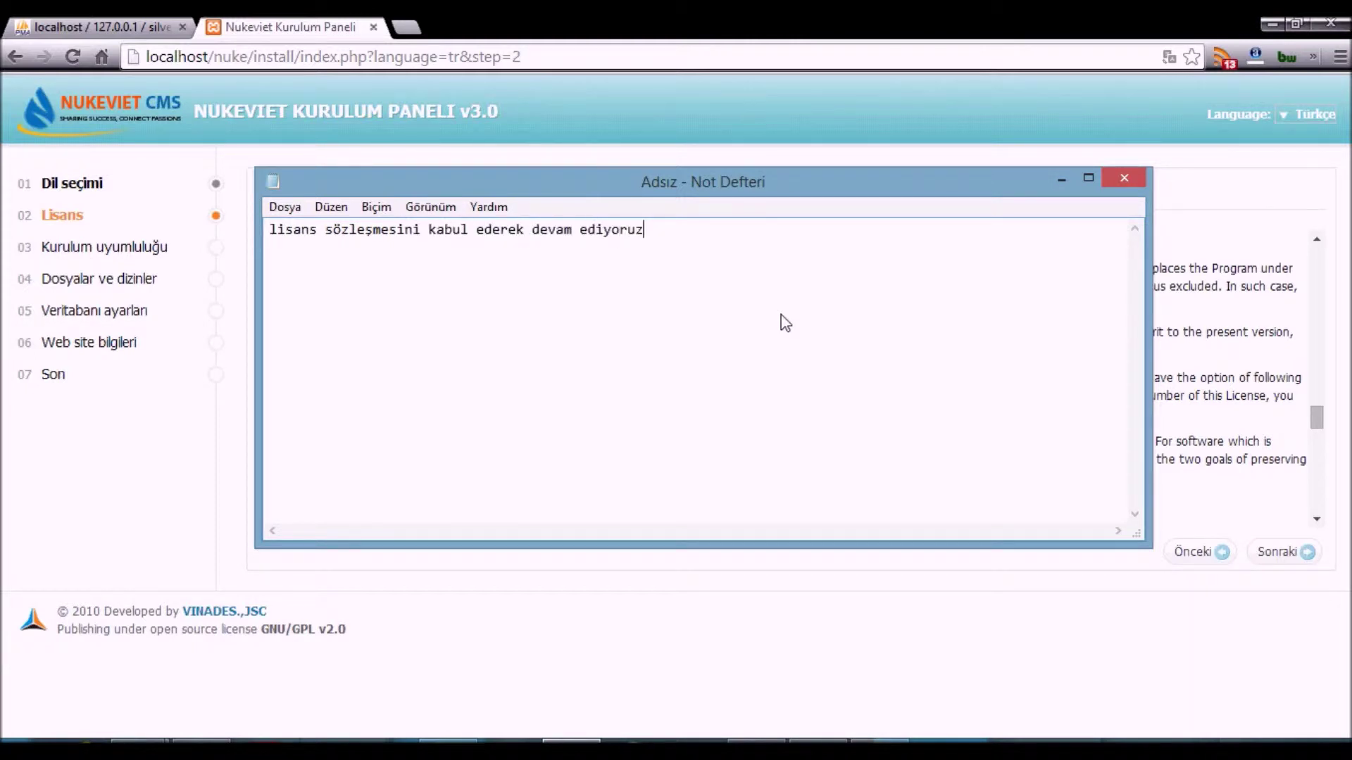
pyautogui.hotkey('alt', 'Tab')
pyautogui.moveTo(1315, 422); pyautogui.dragTo(1341, 539)
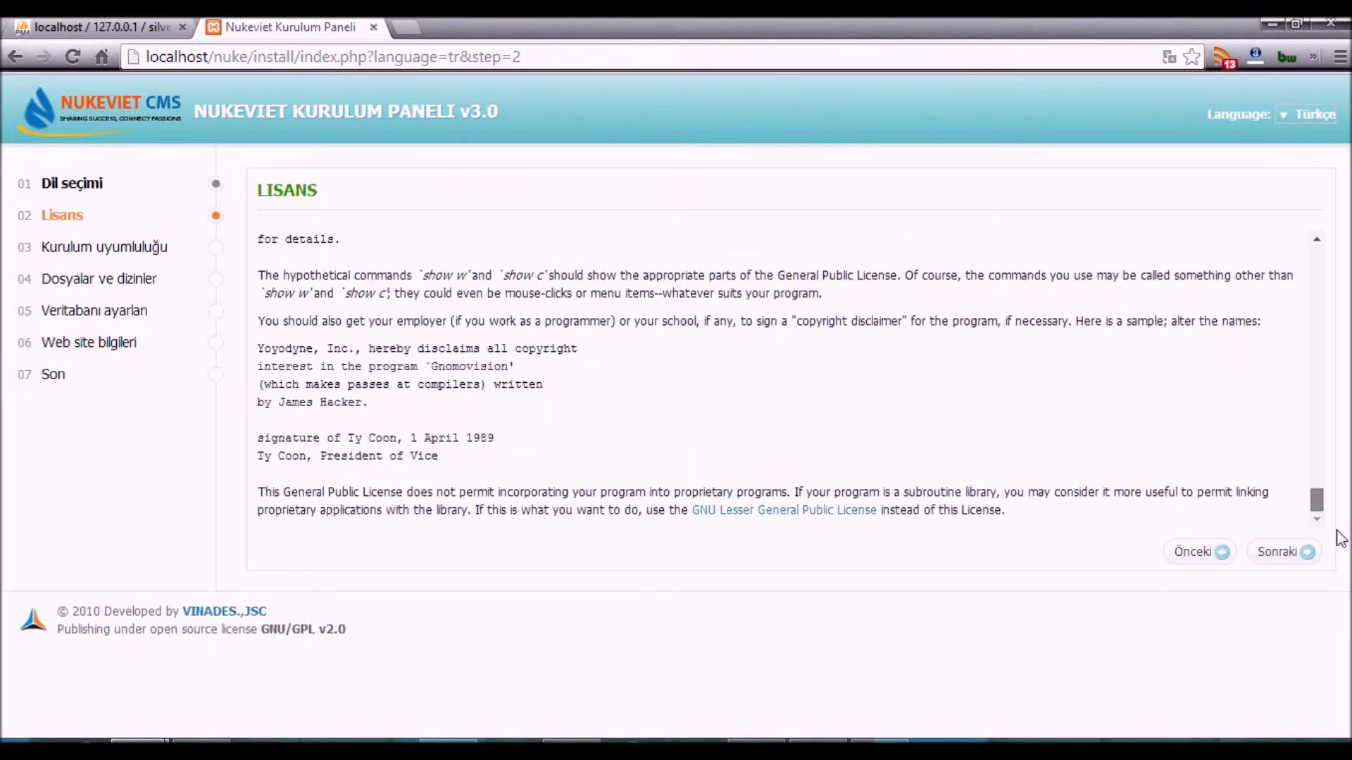
pyautogui.click(1280, 556)
# - Review the compatibility tables and note that the script's compatibility is being checked
pyautogui.scroll(-3, 967, 352)
pyautogui.scroll(3, 967, 353)
pyautogui.hotkey('alt', 'Tab')
pyautogui.hotkey('ctrl', 'a')
pyautogui.write('buradan scr')
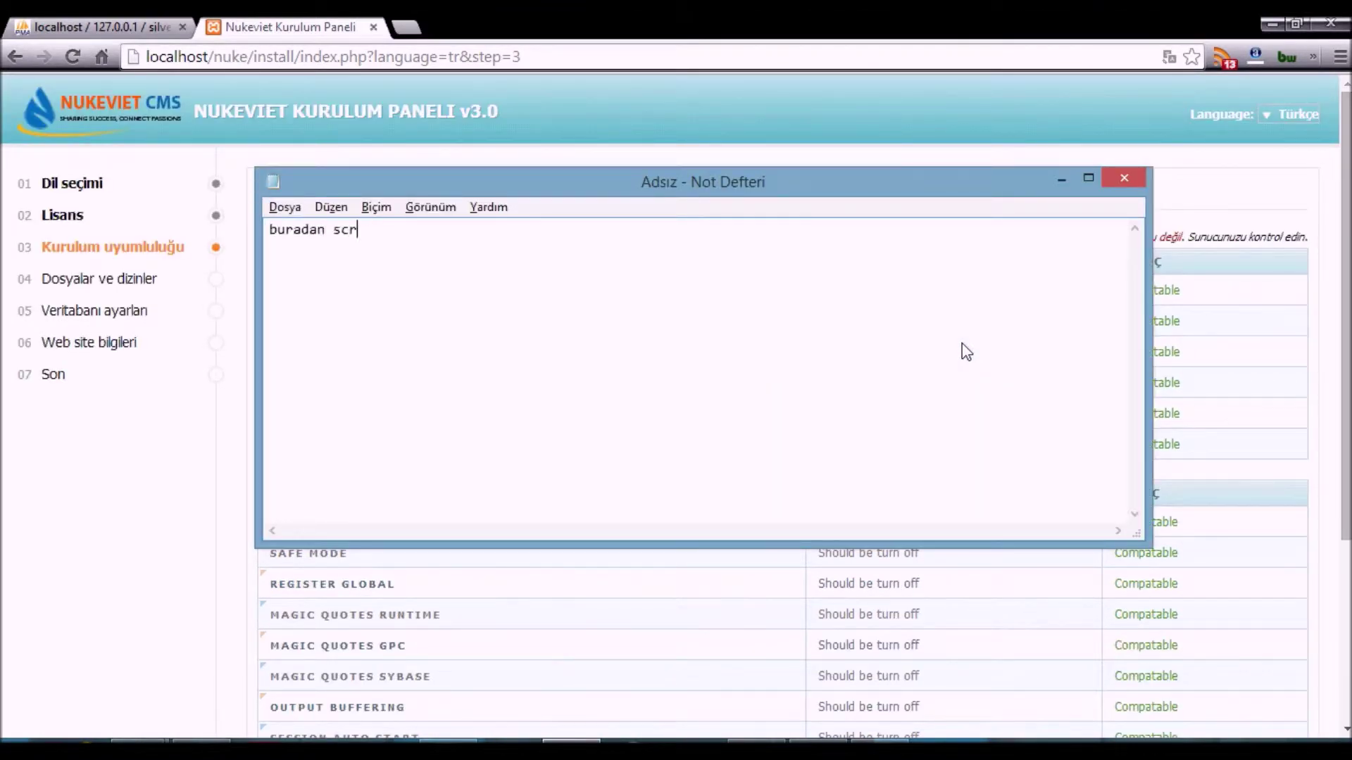
pyautogui.write('iptin cun')
pyautogui.press('BackSpace')
pyautogui.press('BackSpace')
pyautogui.press('BackSpace')
pyautogui.write('unucuzum')
pyautogui.press('BackSpace')
pyautogui.press('BackSpace')
pyautogui.press('BackSpace')
pyautogui.write('muz için uygun olup on')
pyautogui.press('BackSpace')
pyautogui.write('lmadığına bakıyoruz')
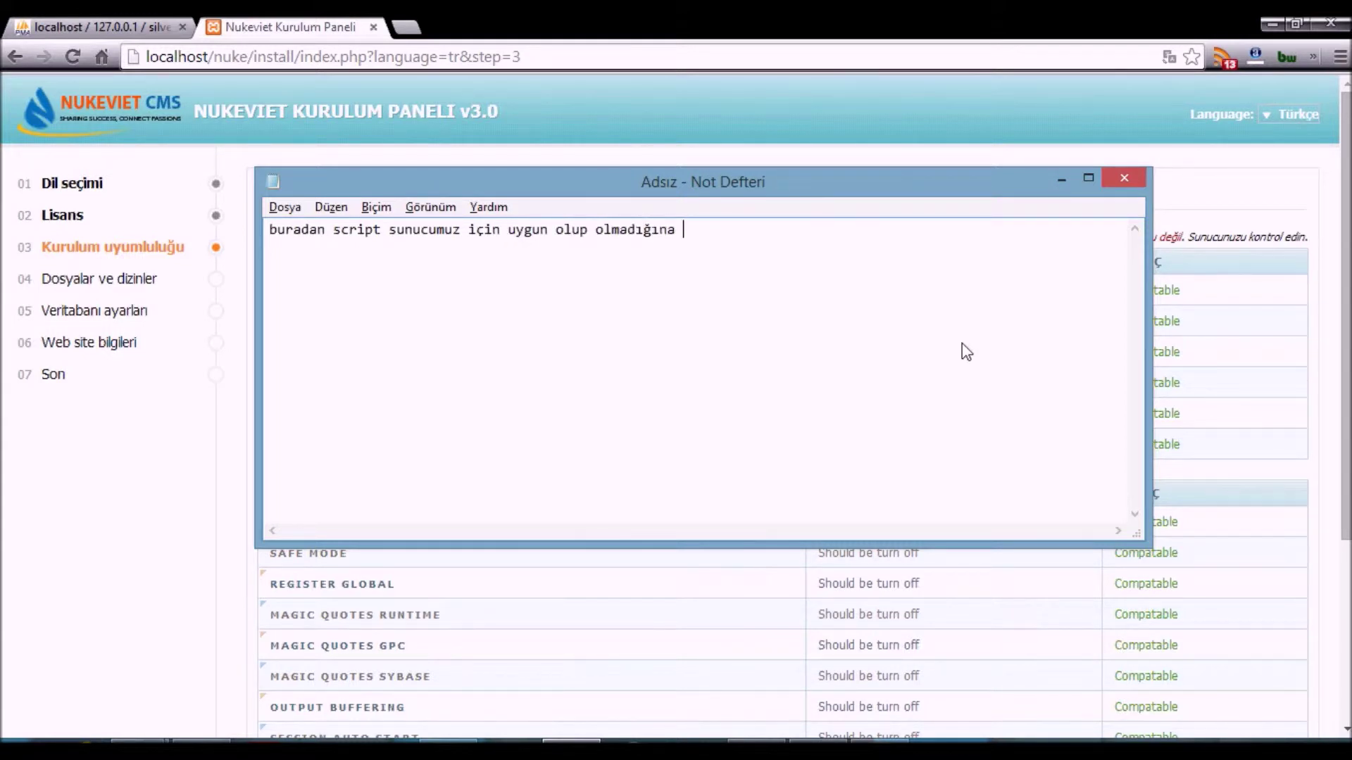
pyautogui.press('Return')
# - Note that every item shows Compatable and incompatible items appear in red, then clear the note
pyautogui.write('bende ')
pyautogui.write('mesela hepsi')
pyautogui.write(' "Com')
pyautogui.write('pata')
pyautogui.write('able" olarak belir')
pyautogui.write('tir')
pyautogui.press('BackSpace')
pyautogui.write('ldi yani hepsi uygun')
pyautogui.press('Return')
pyautogui.press('Return')
pyautogui.write('eğer sizde ')
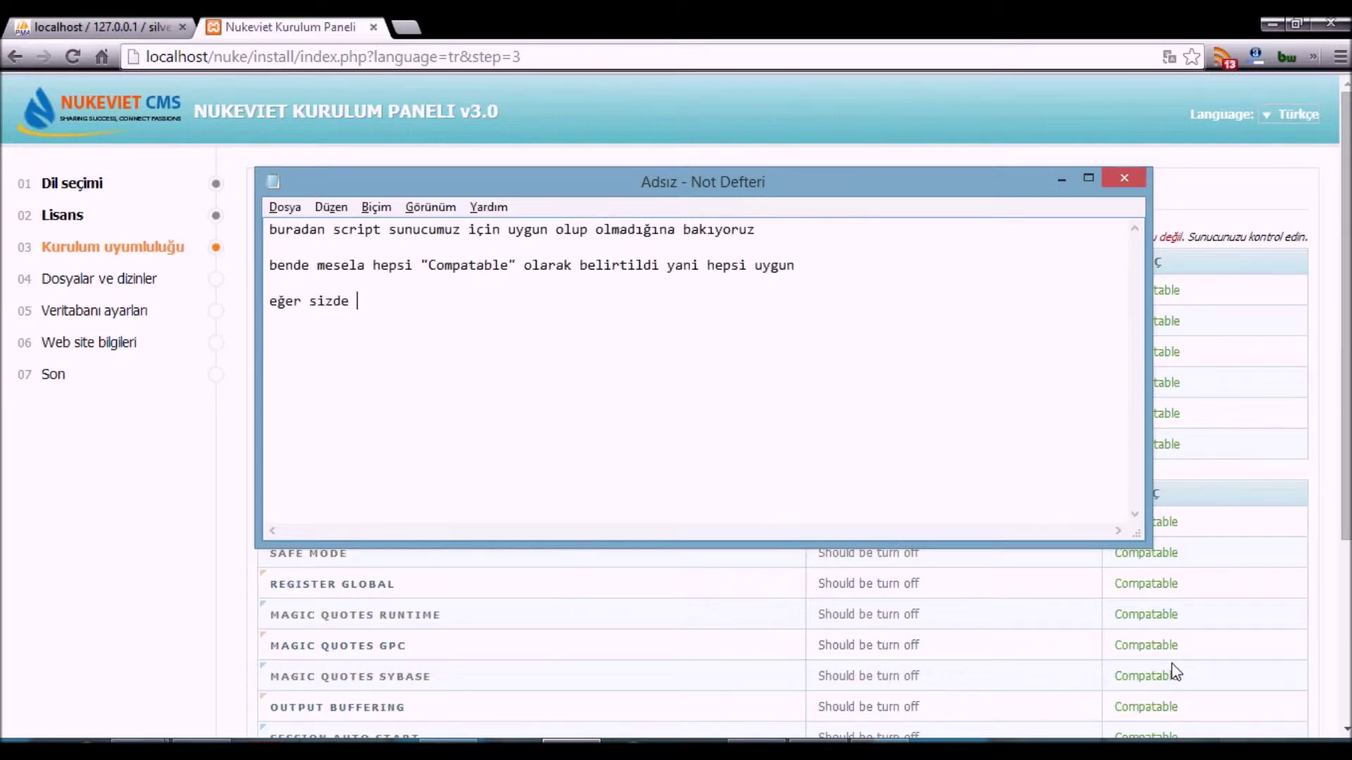
pyautogui.write('uygun olmayan bi yer varsa muhtemelen kı')
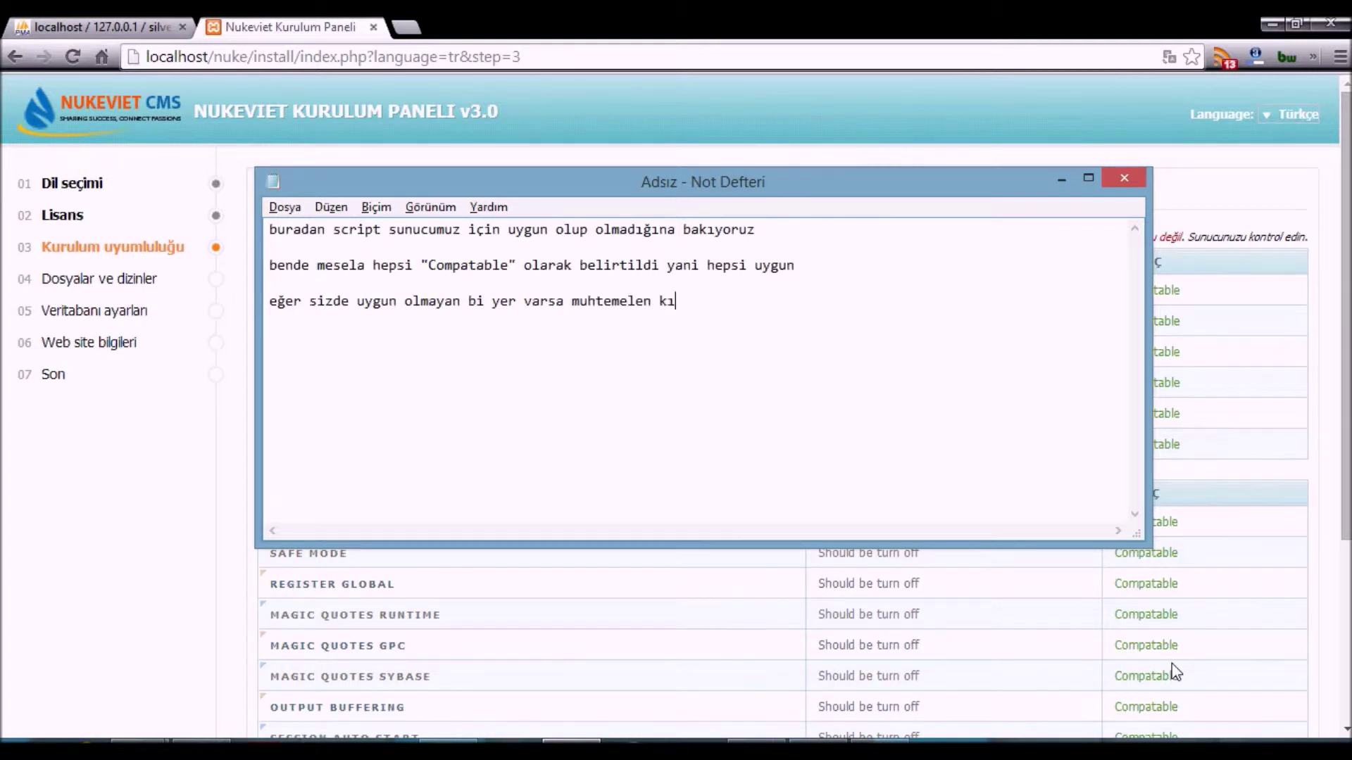
pyautogui.write('rmızı renkli yazı ile yazar')
pyautogui.press('Return')
pyautogui.write('ona görede')
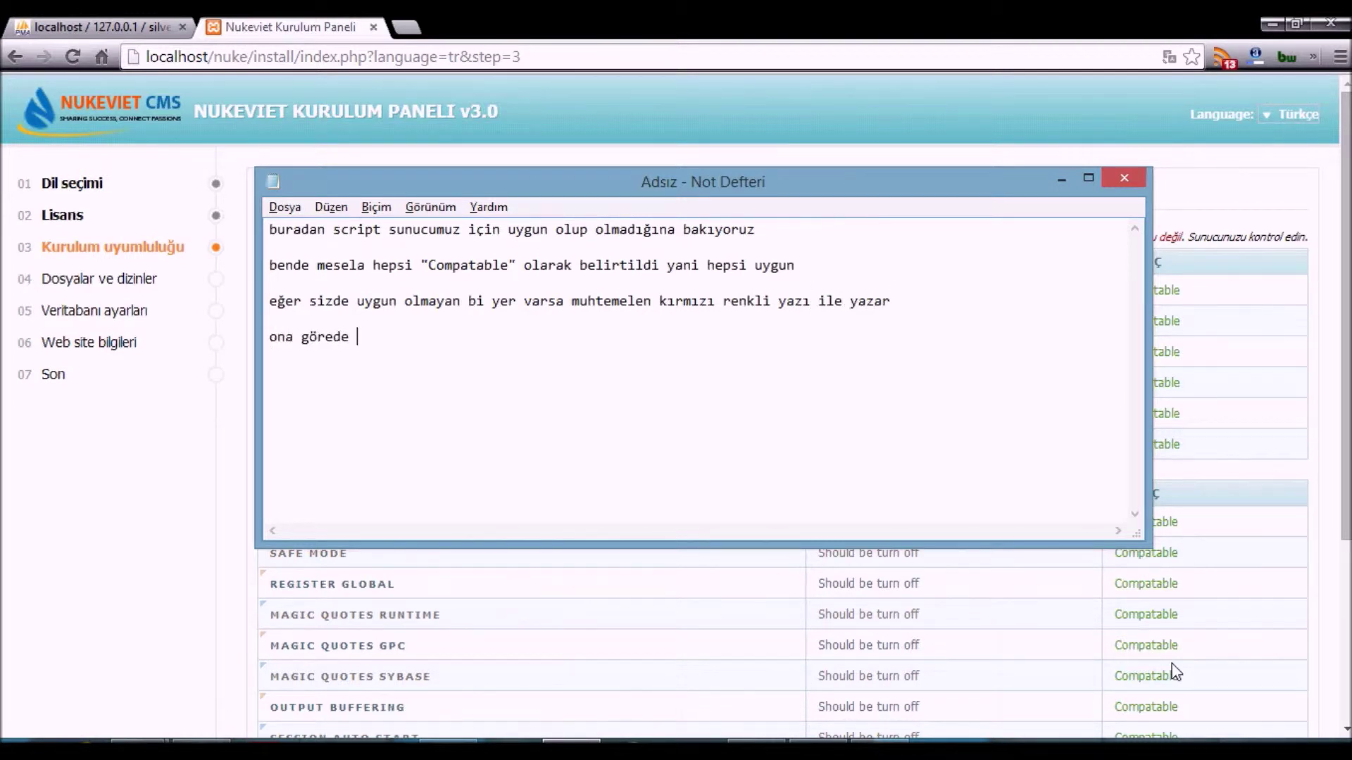
pyautogui.write(' ist')
pyautogui.press('BackSpace')
pyautogui.press('BackSpace')
pyautogui.press('BackSpace')
pyautogui.write('o sorunu çözerseniz veya')
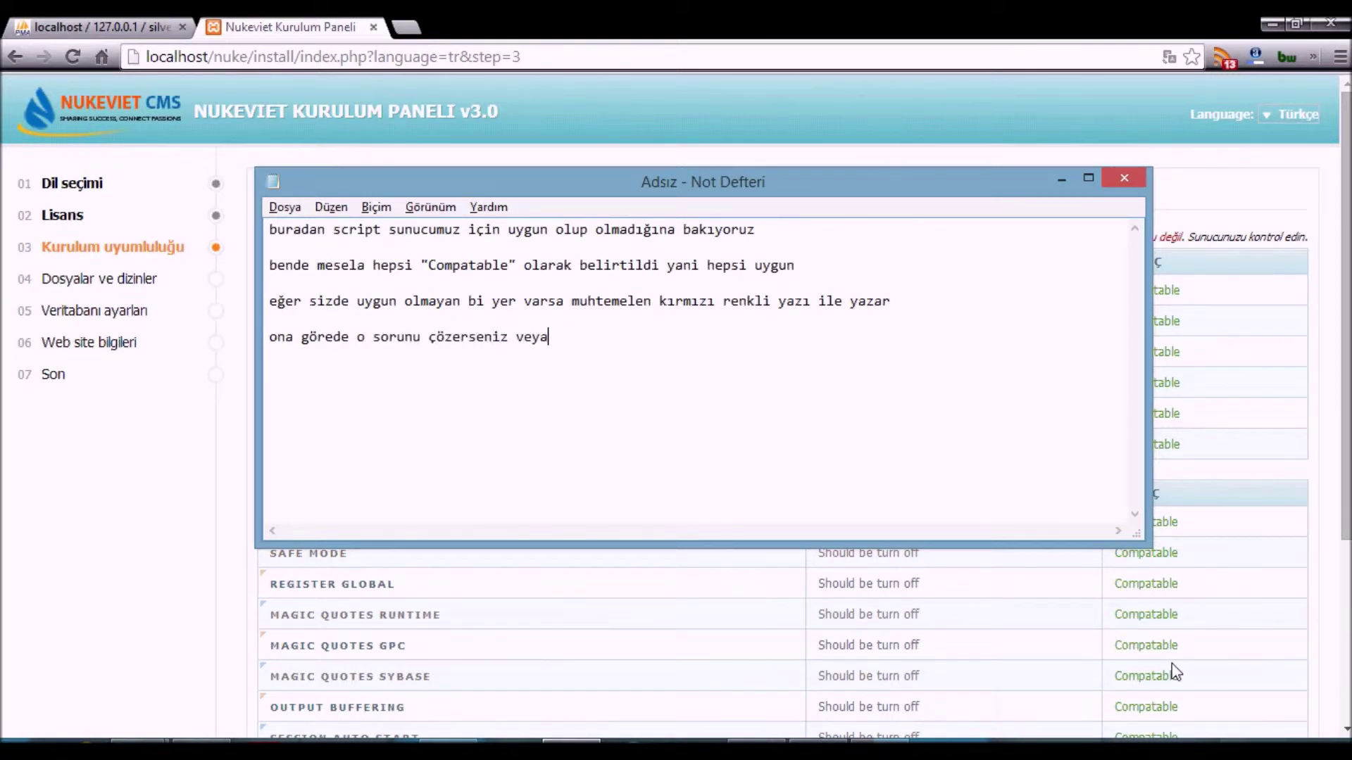
pyautogui.write(' yorum altından bana bildirirseniz ')
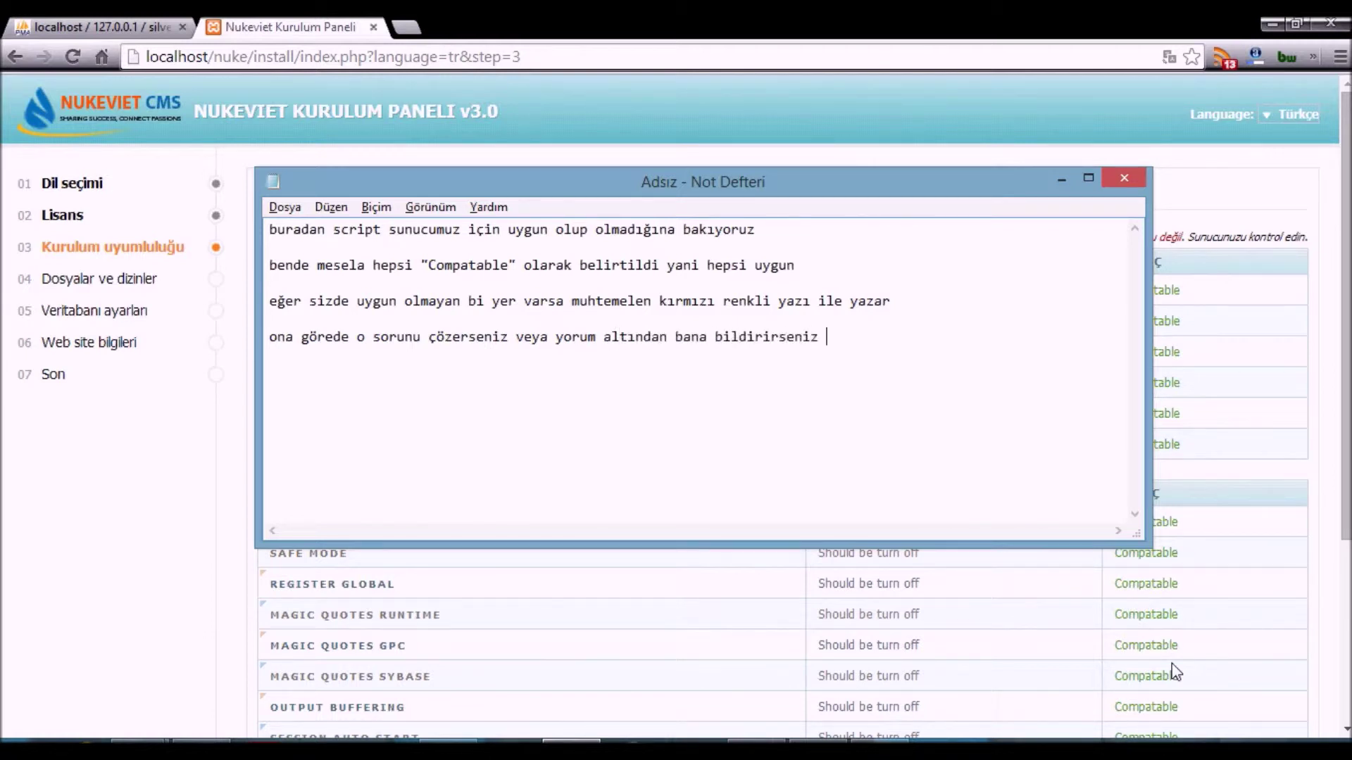
pyautogui.write('size yardımcı olmaya çalışı')
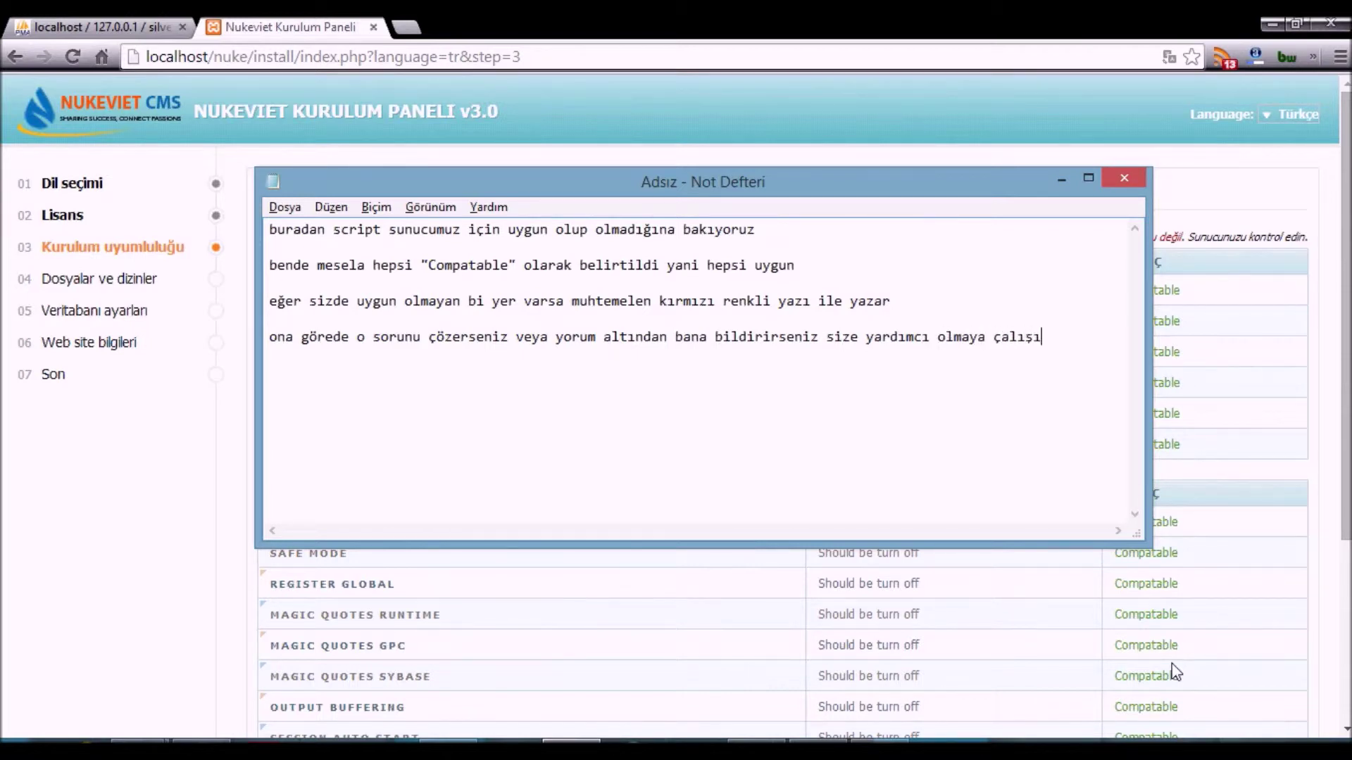
pyautogui.hotkey('ctrl', 'a')
pyautogui.press('Delete')
# - Pass the compatibility check and the all-Tamam files and folders check
pyautogui.click(1214, 492)
pyautogui.scroll(-2, 1215, 491)
pyautogui.scroll(-2, 1215, 492)
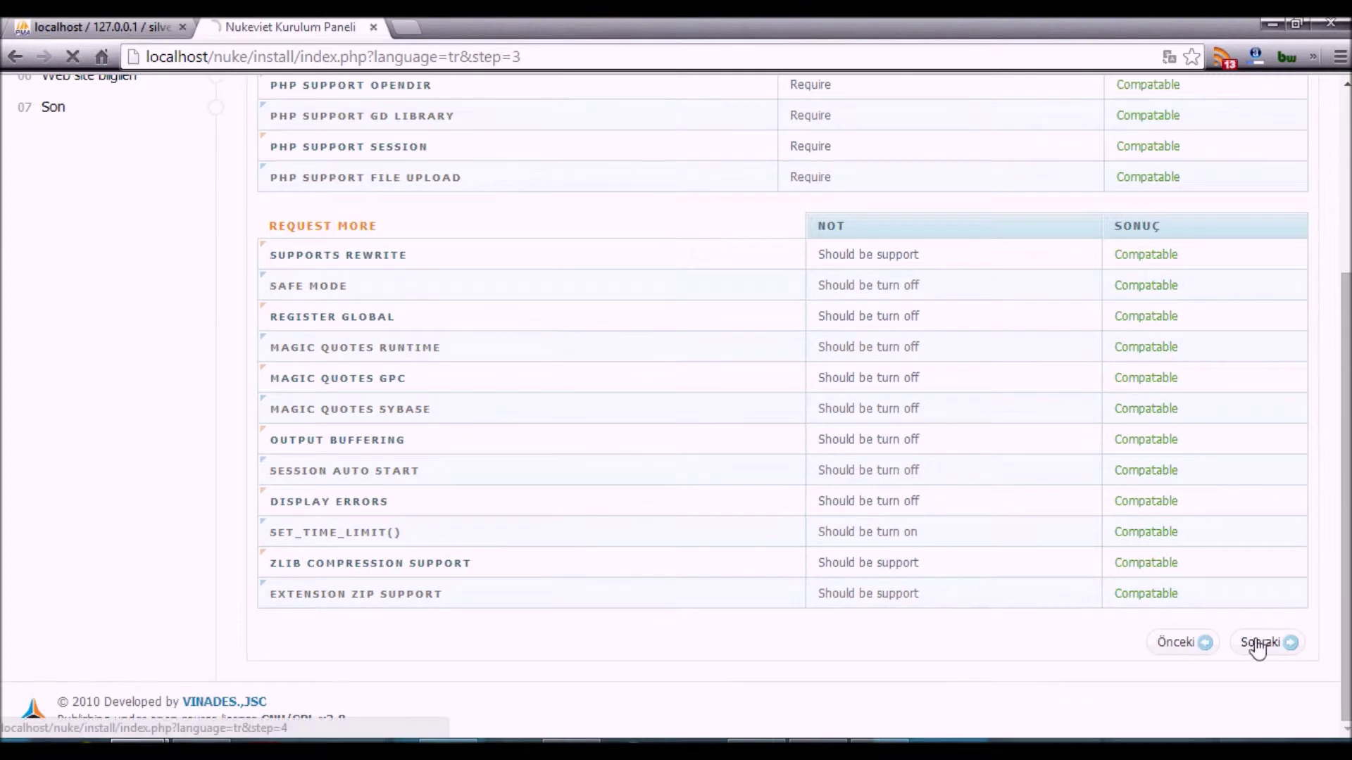
pyautogui.click(1253, 643)
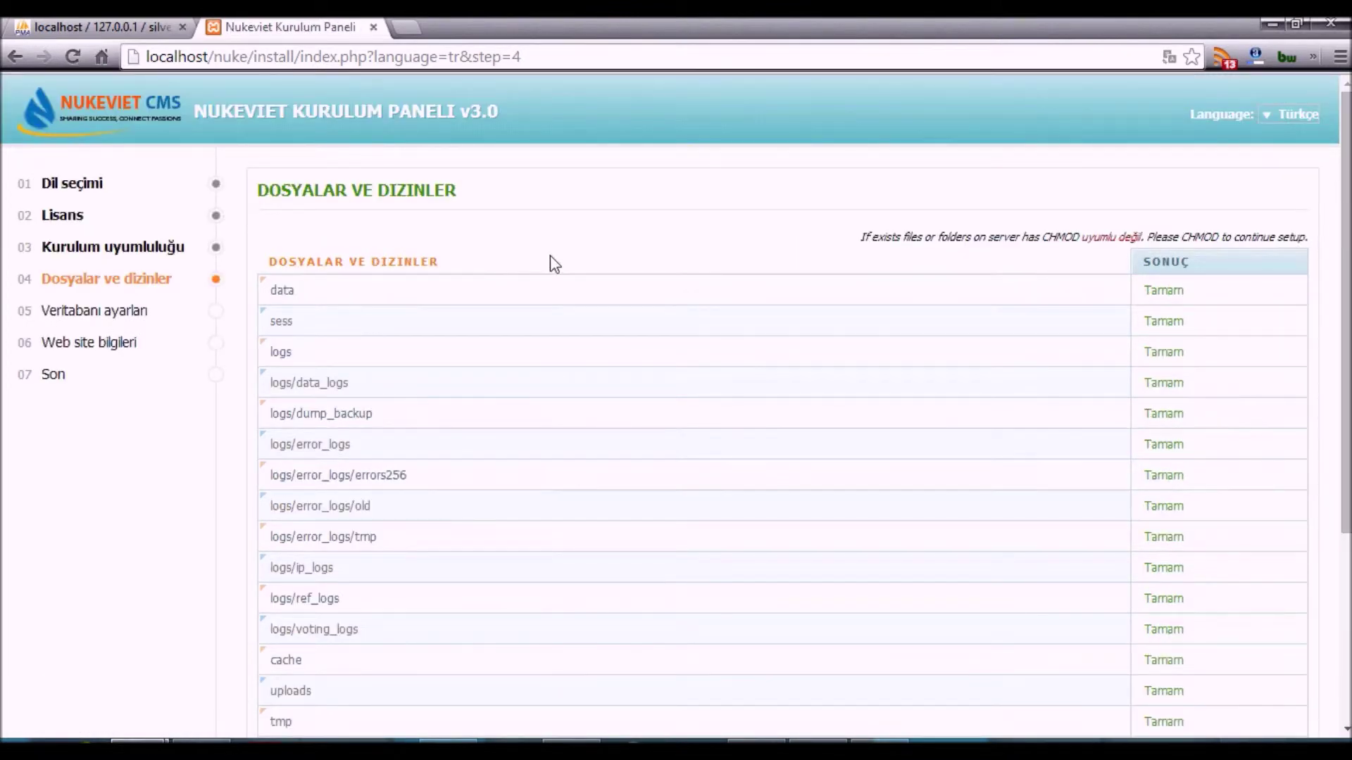
pyautogui.scroll(-4, 322, 257)
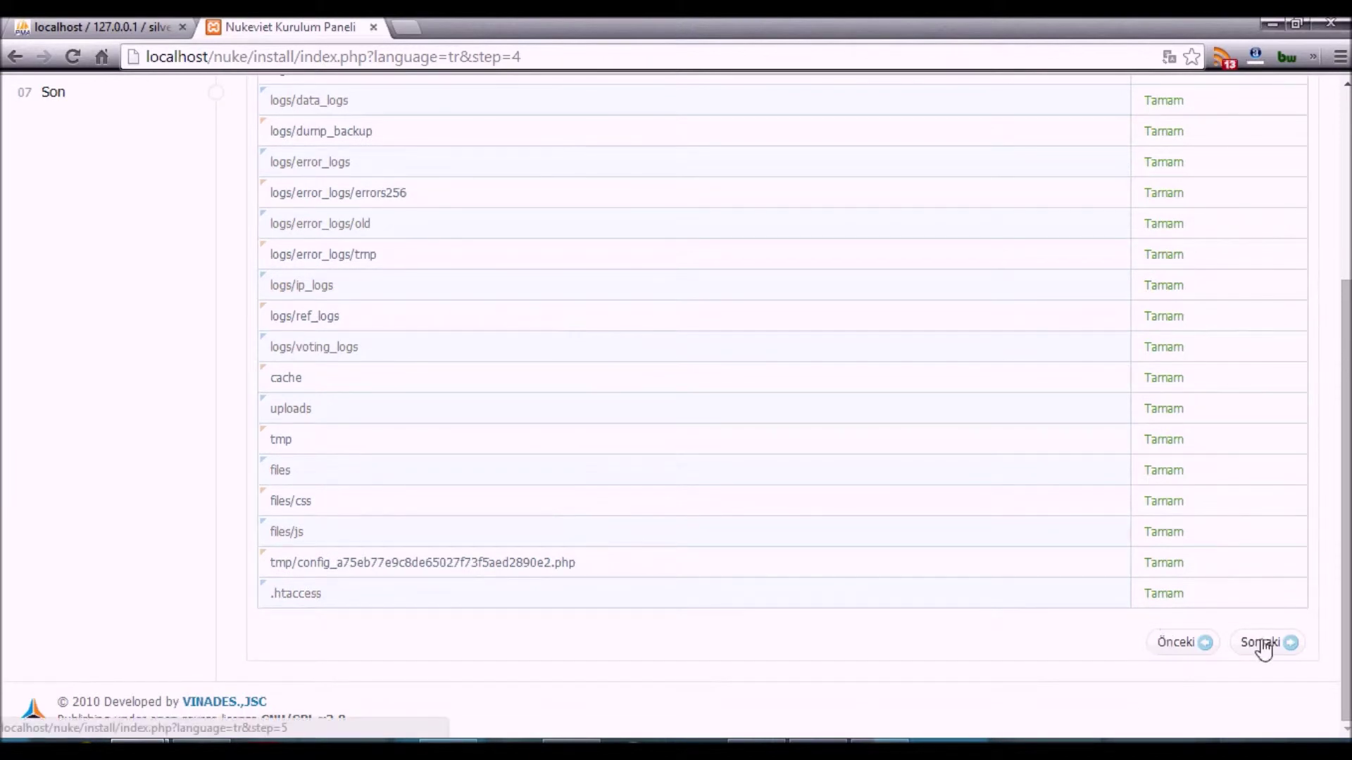
pyautogui.click(1260, 643)
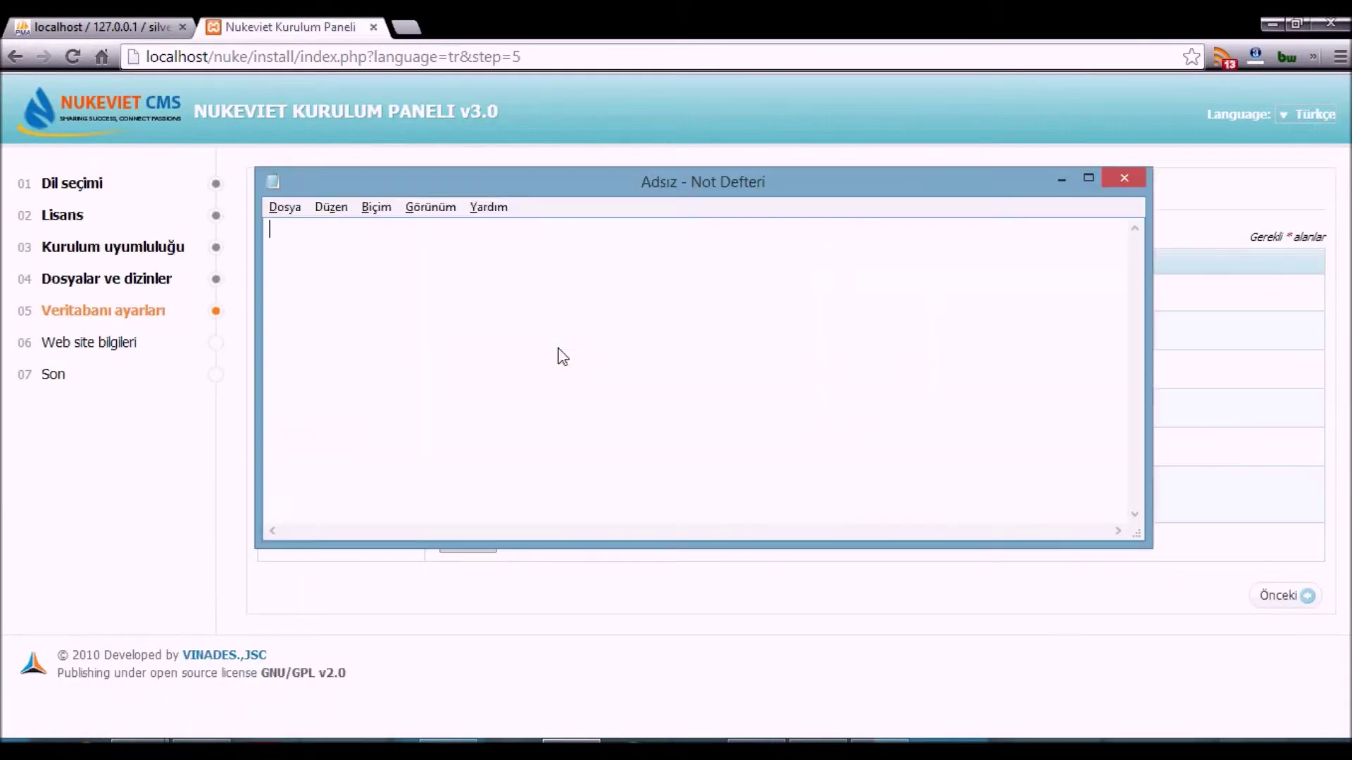
# - Note that the MySQL database details come next, then clear the note
pyautogui.write('ysql veritabanaı bilgilerim')
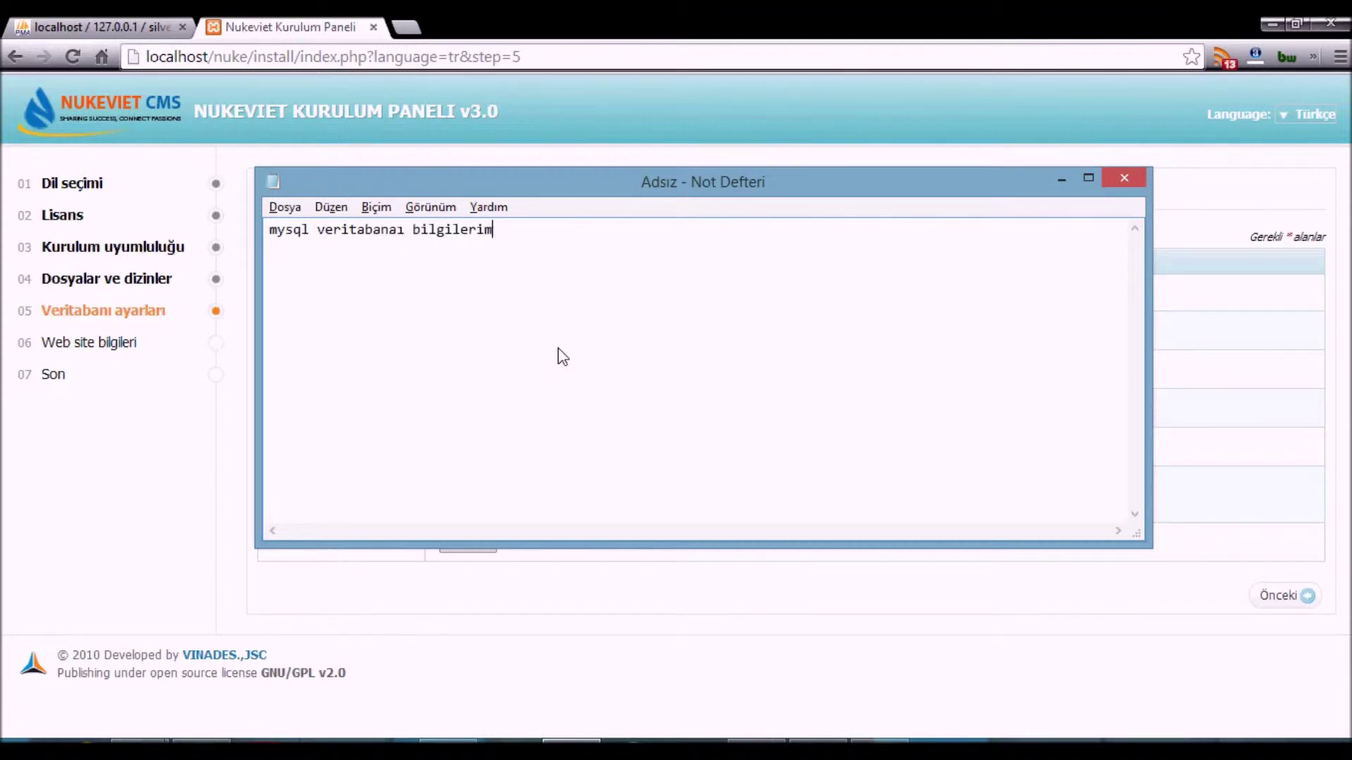
pyautogui.write('izxi iriyoruz')
pyautogui.hotkey('ctrl', 'a')
pyautogui.press('BackSpace')
# - Set the database username to root and enter the database password
pyautogui.click(1269, 340)
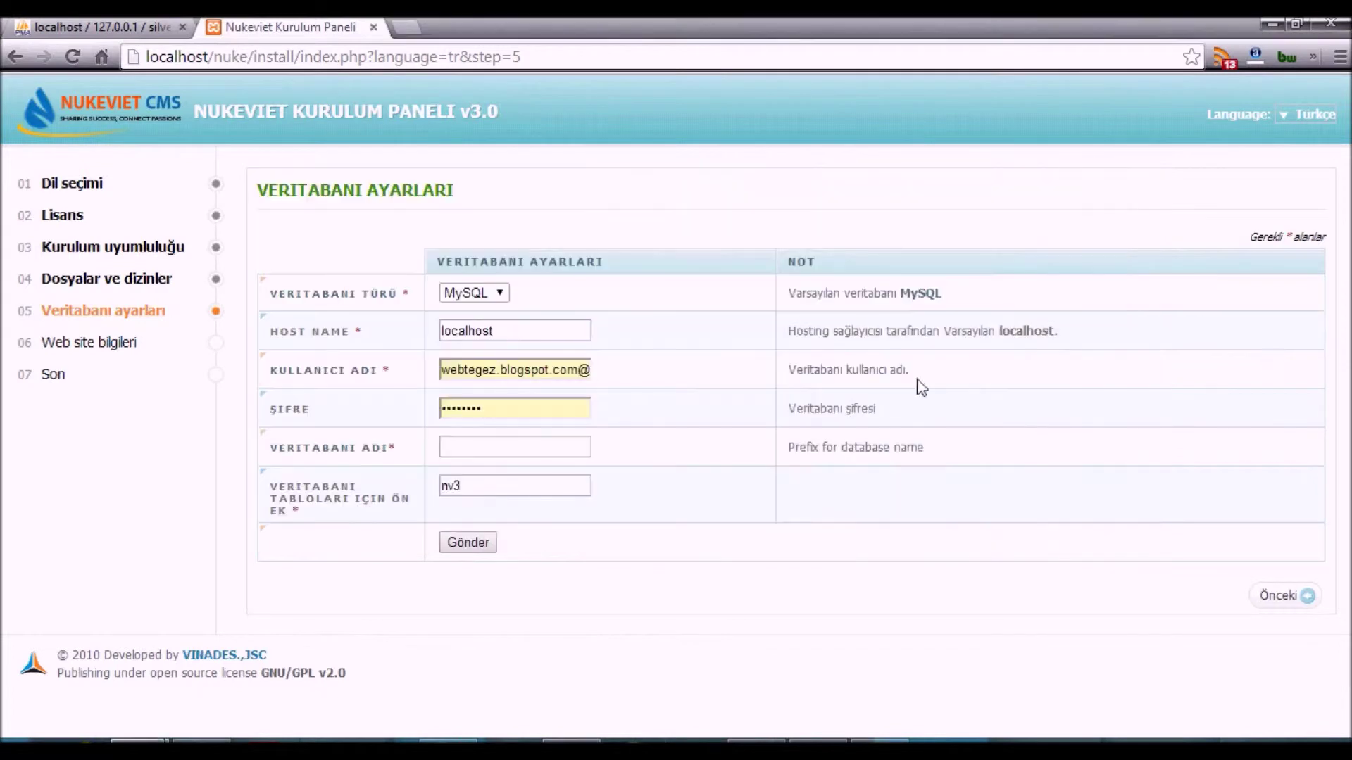
pyautogui.tripleClick(533, 373)
pyautogui.write('root')
pyautogui.press('Tab')
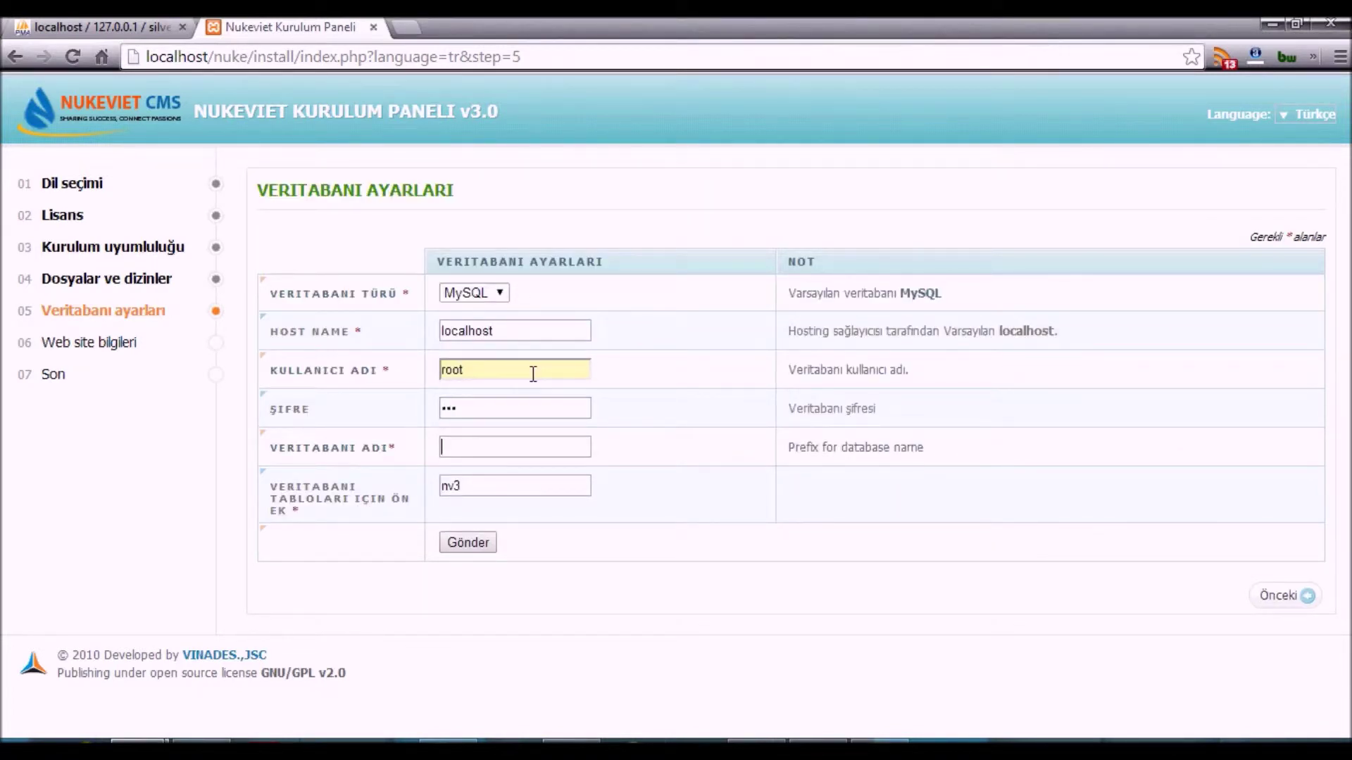
pyautogui.hotkey('ctrl', 'Tab')
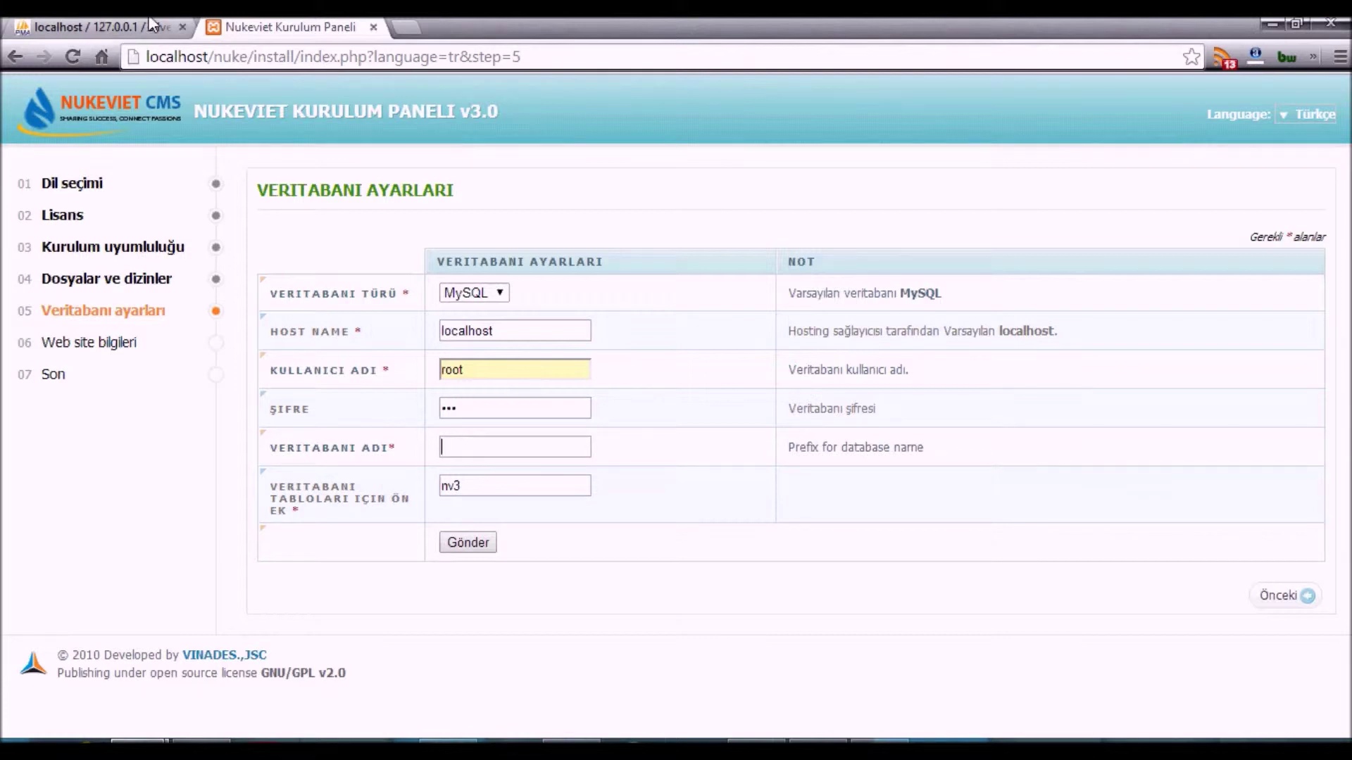
pyautogui.click(502, 239)
# - Create a table named nuke in phpMyAdmin
pyautogui.write('nuke')
pyautogui.click(1308, 317)
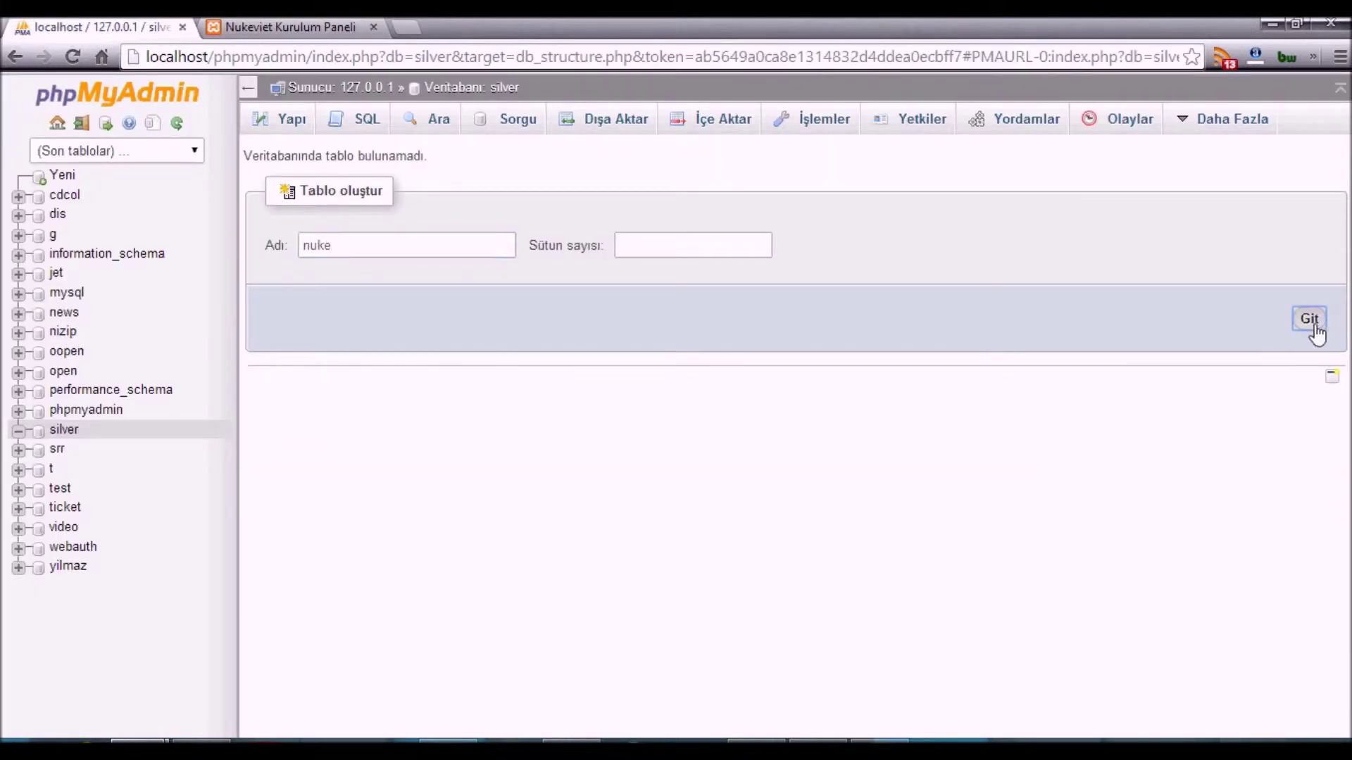
# - Enter nuke as the installer's database name and replace the nv3 table prefix
pyautogui.click(305, 23)
pyautogui.write('nuke')
pyautogui.click(519, 480)
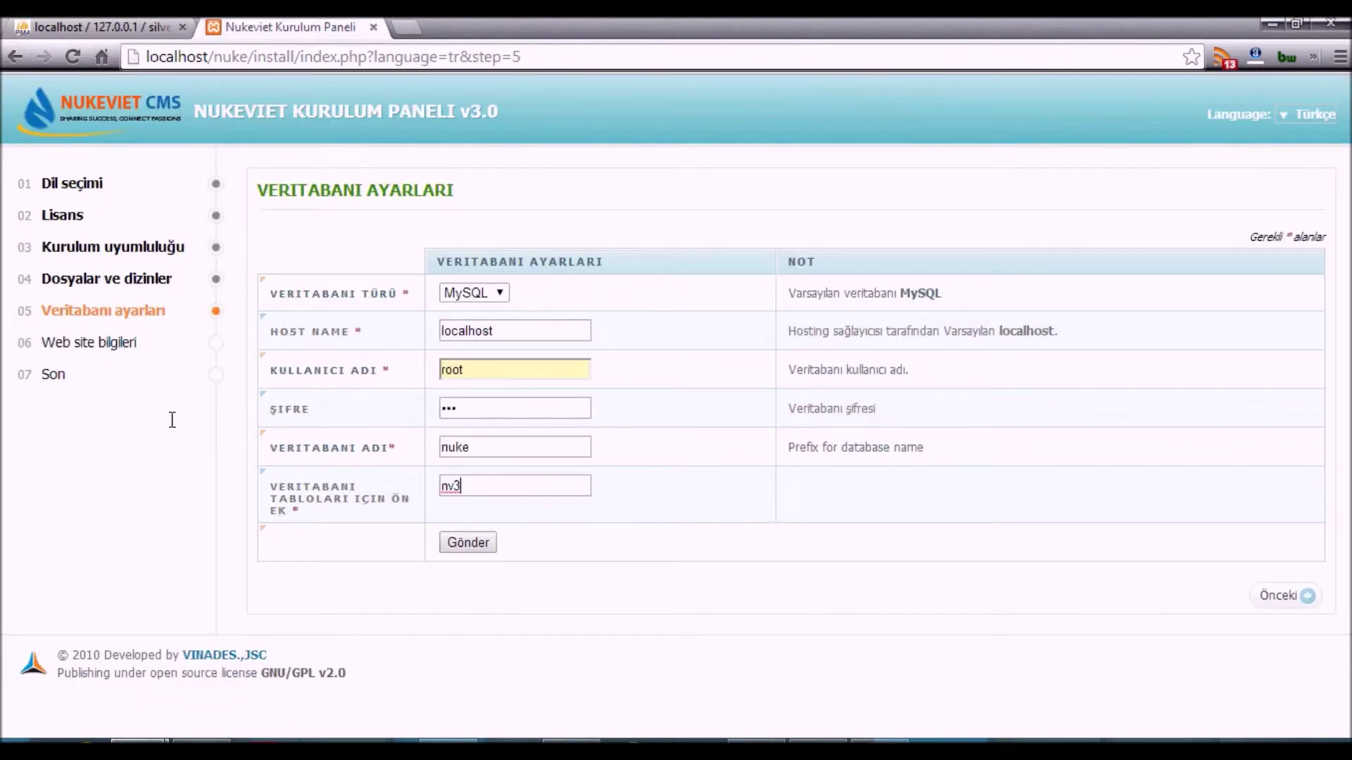
pyautogui.hotkey('ctrl', 'a')
pyautogui.write('jsdrmabs')
# - Create a new database named nuke from phpMyAdmin's Databases list and open it
pyautogui.click(206, 26)
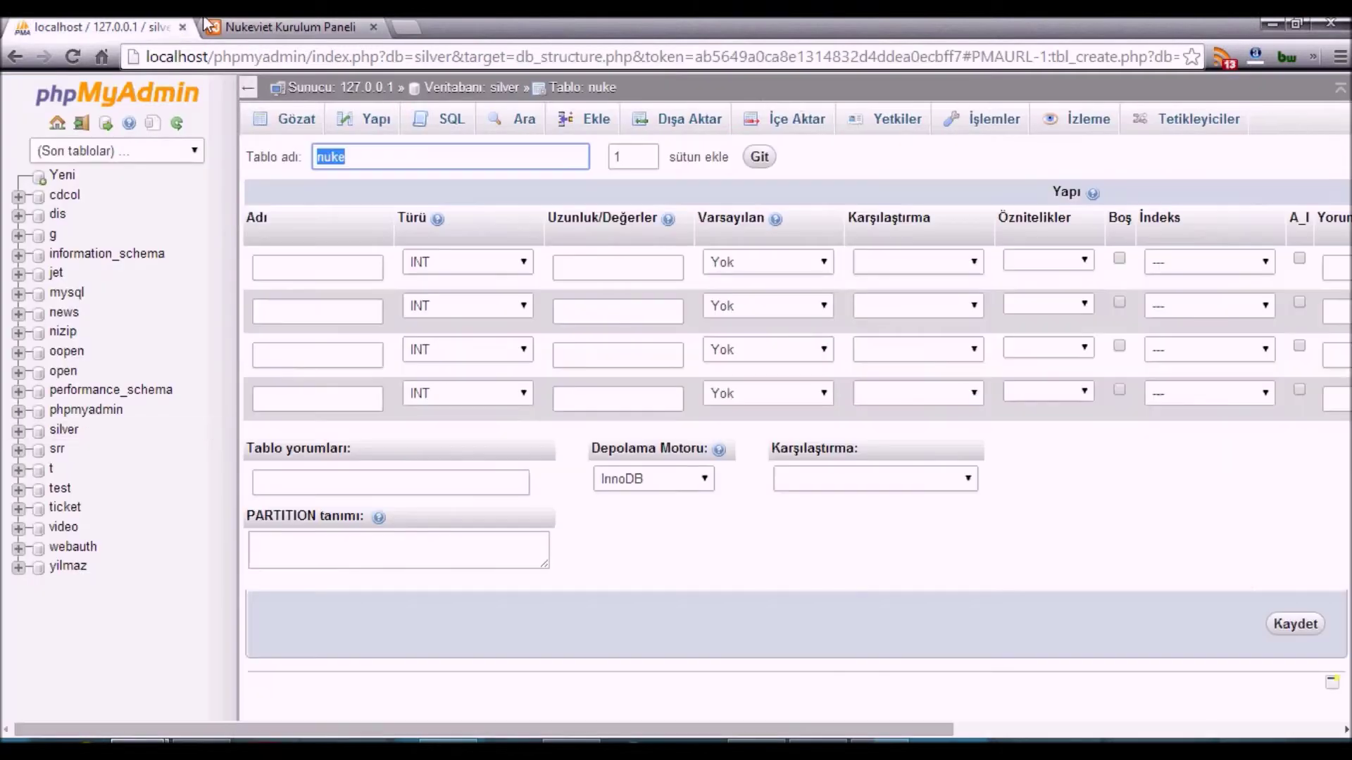
pyautogui.click(296, 132)
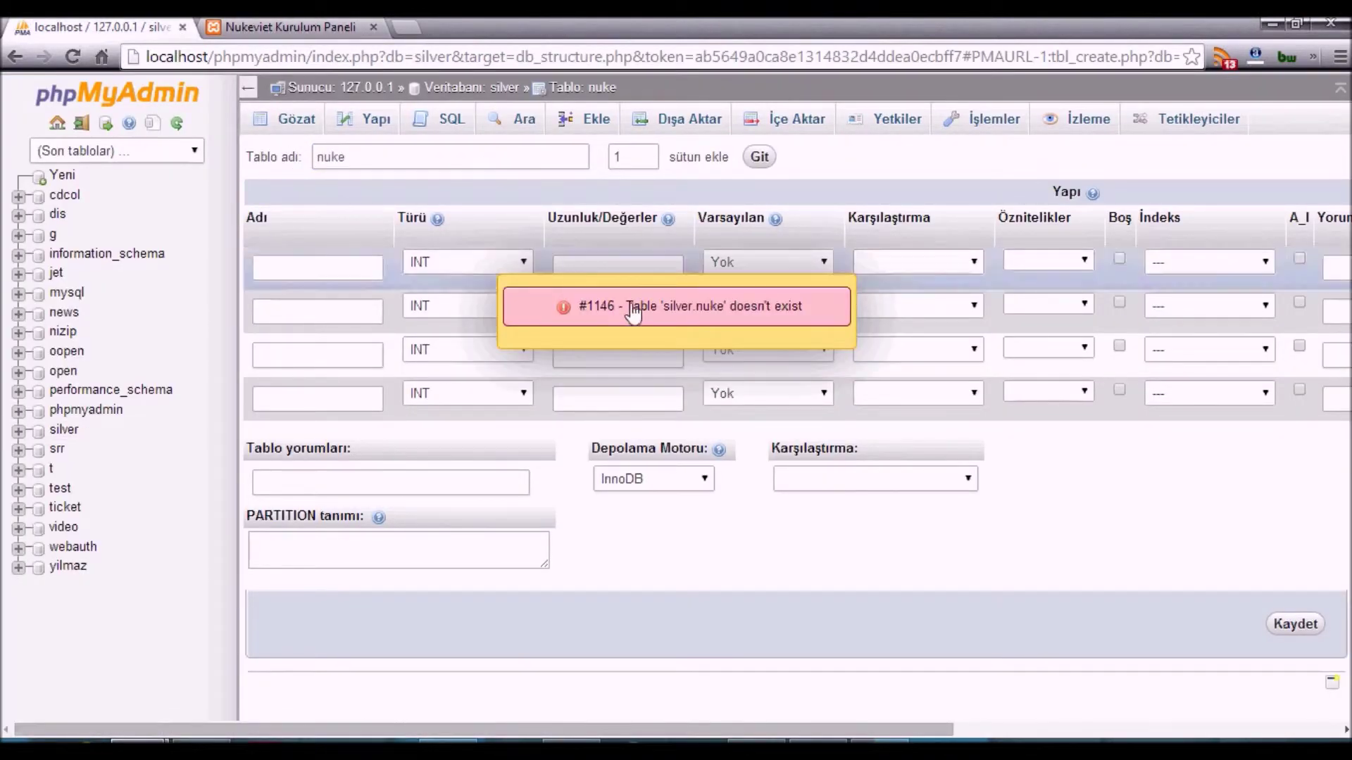
pyautogui.click(298, 90)
pyautogui.click(323, 129)
pyautogui.click(367, 266)
pyautogui.write('nuke')
pyautogui.press('Return')
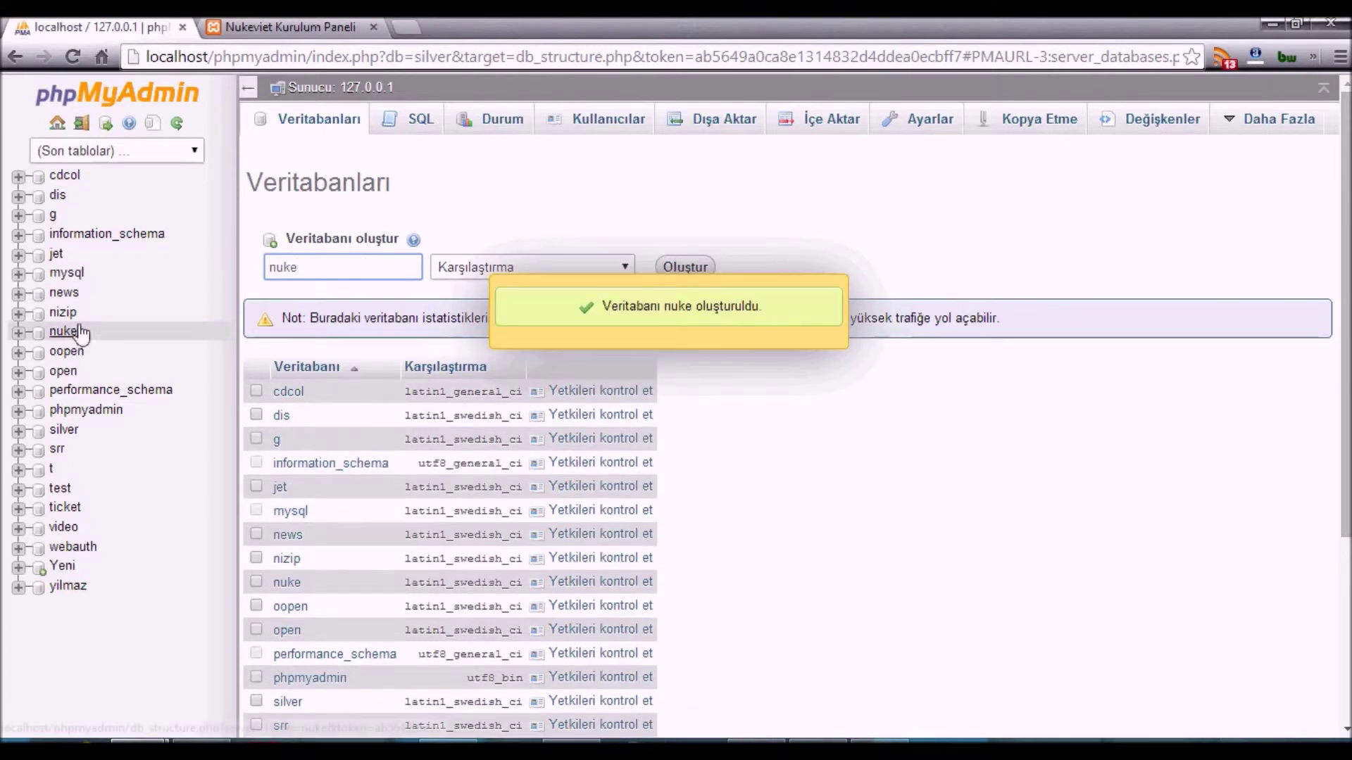
pyautogui.click(64, 332)
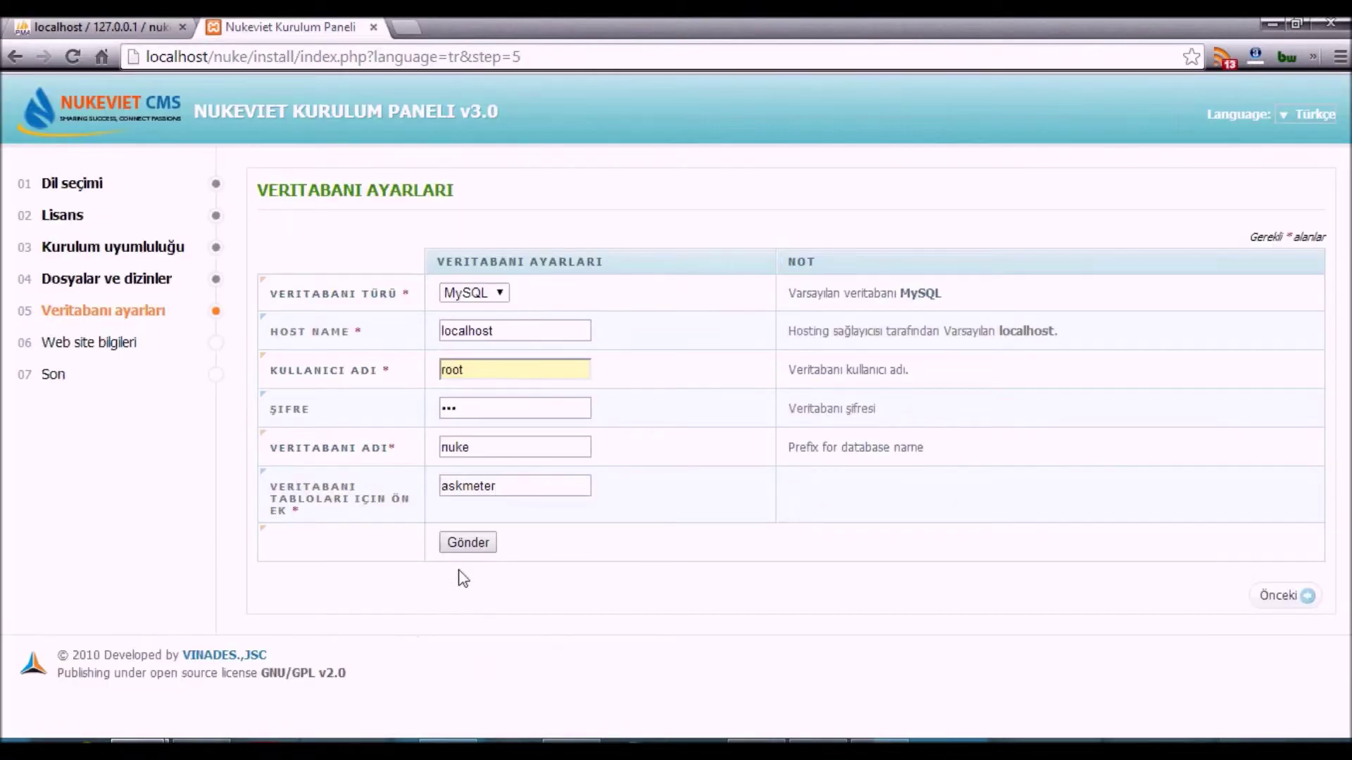
# - Submit the database settings and note that a nuke database was created
pyautogui.click(478, 546)
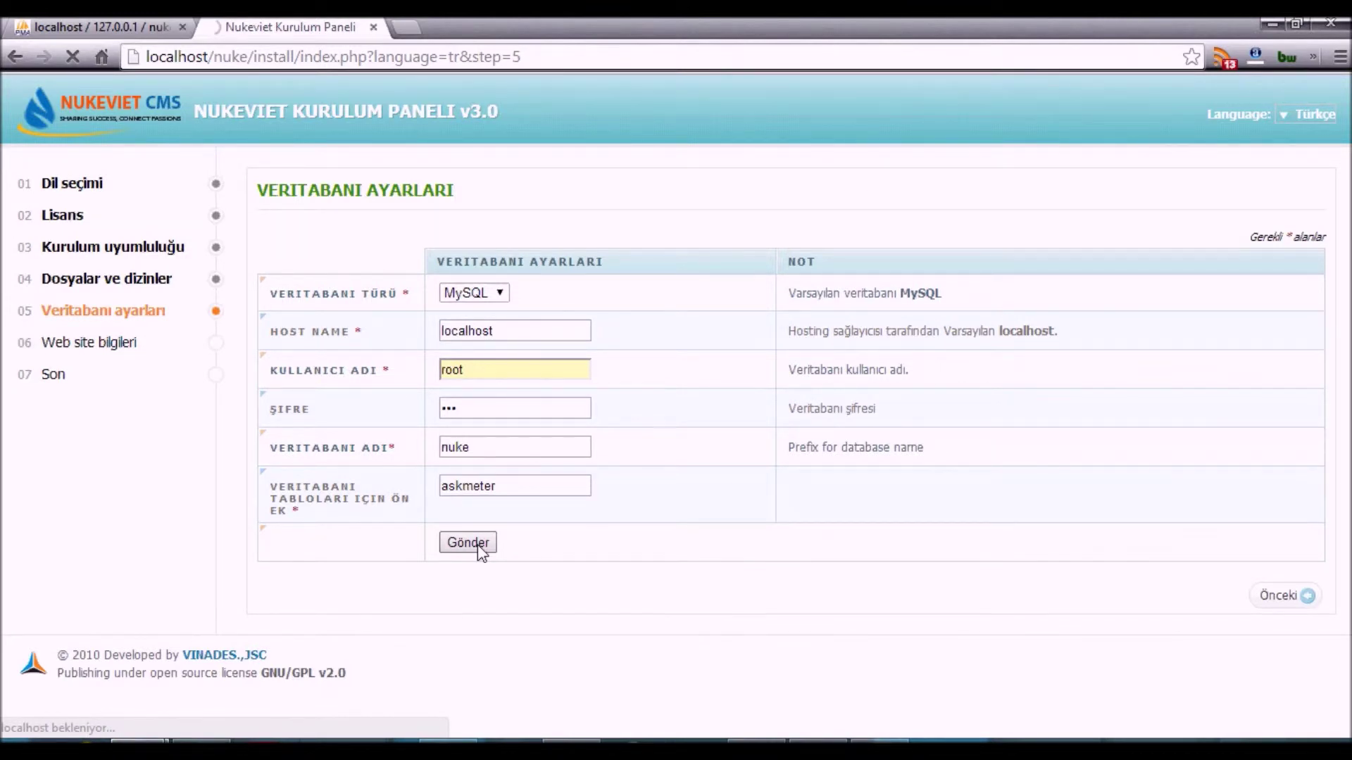
pyautogui.write('ben nuke')
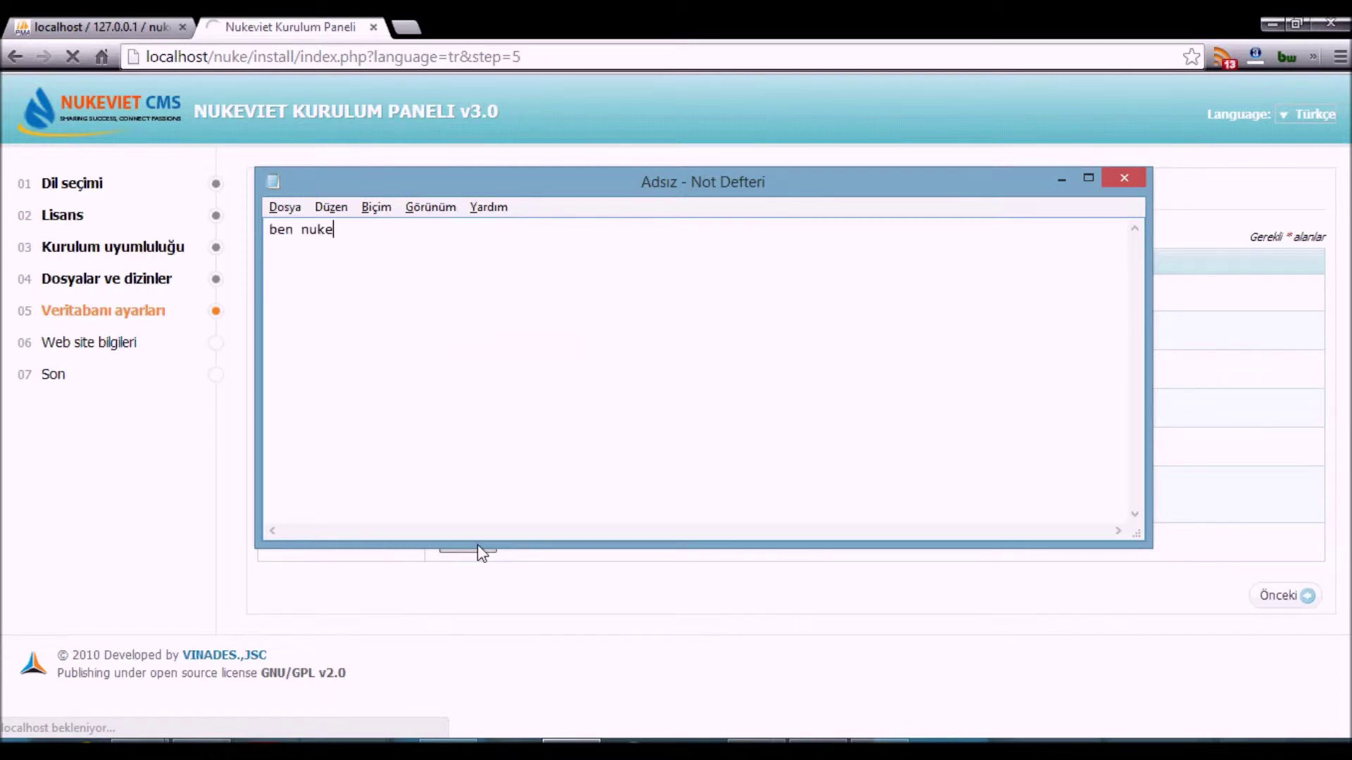
pyautogui.write(' adında bir veritabanı oluşt')
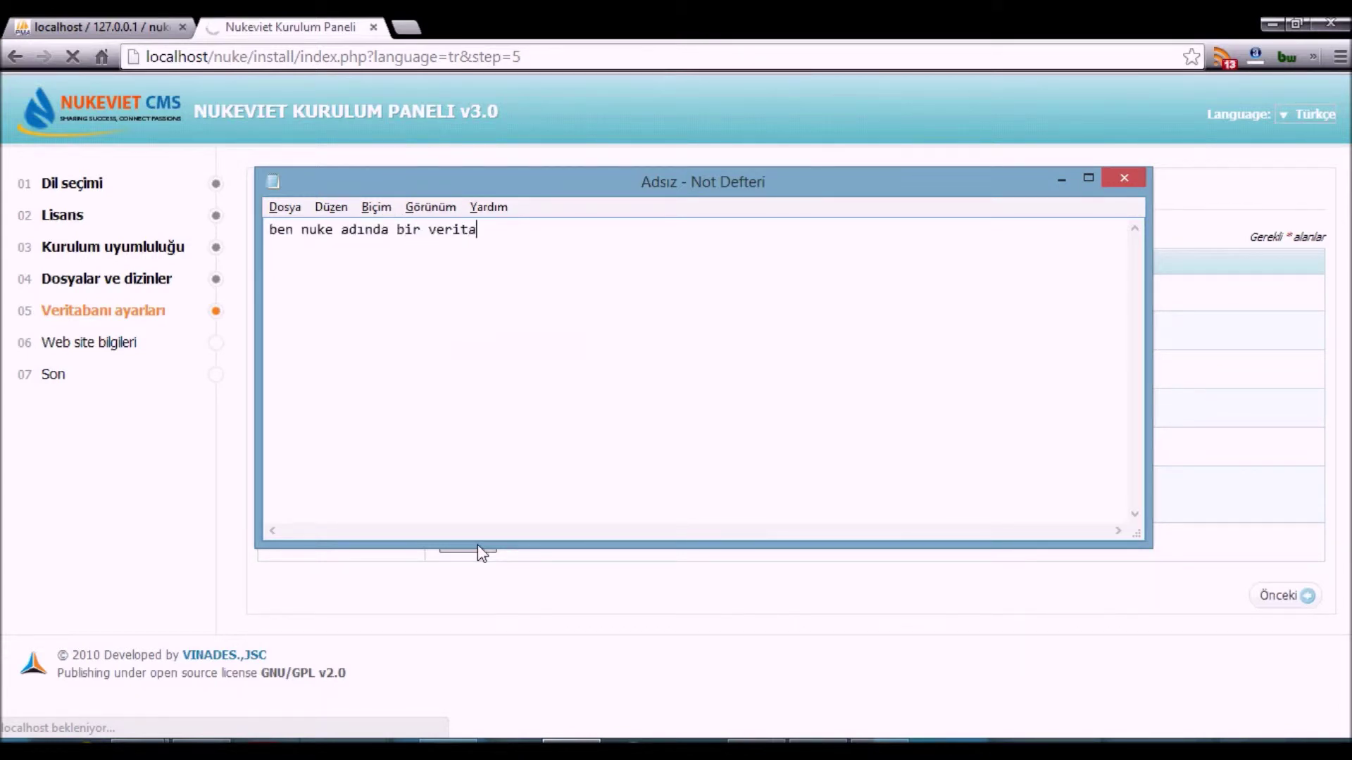
pyautogui.press('BackSpace')
pyautogui.press('BackSpace')
pyautogui.press('BackSpace')
pyautogui.write('şturu')
# - Replace the note with one saying the installation loaded successfully
pyautogui.click(478, 545)
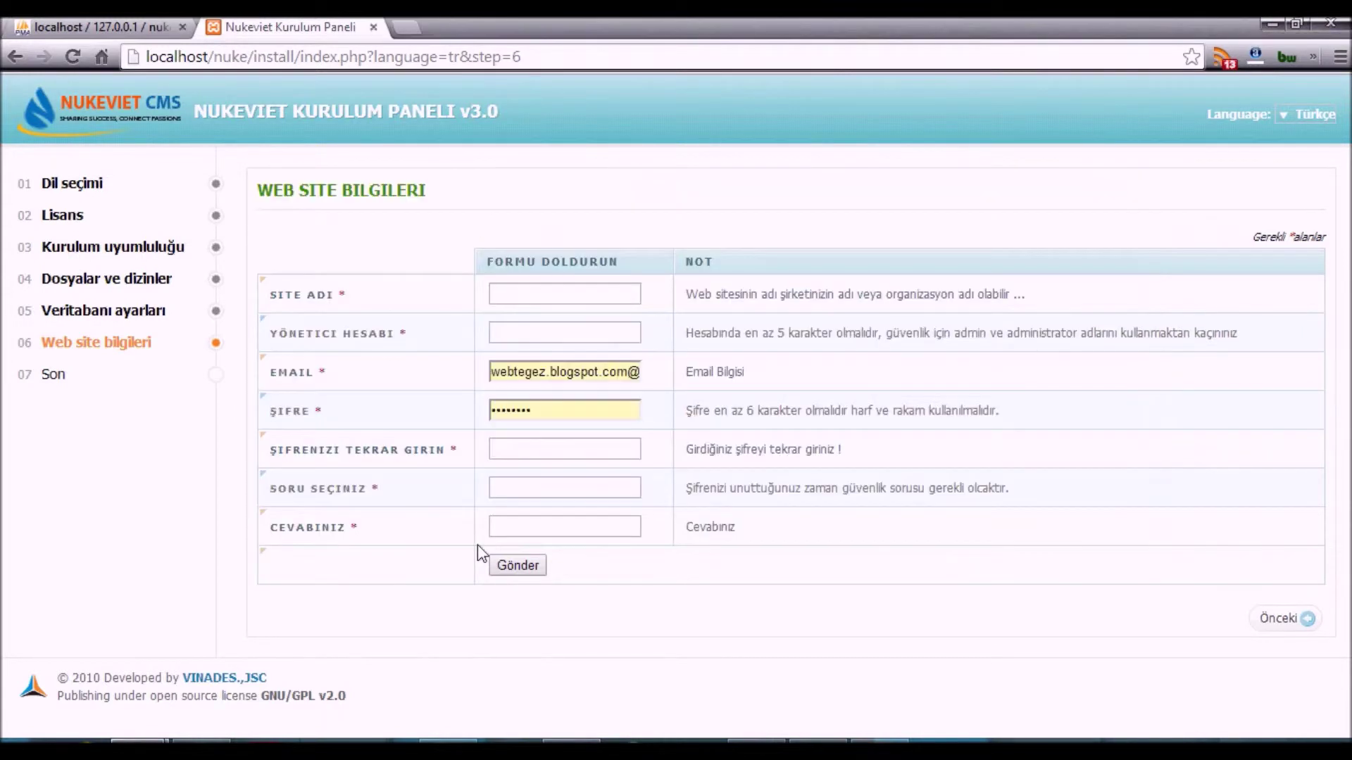
pyautogui.hotkey('alt', 'Tab')
pyautogui.write('um')
pyautogui.hotkey('ctrl', 'a')
pyautogui.write('evet başarılı bir ')
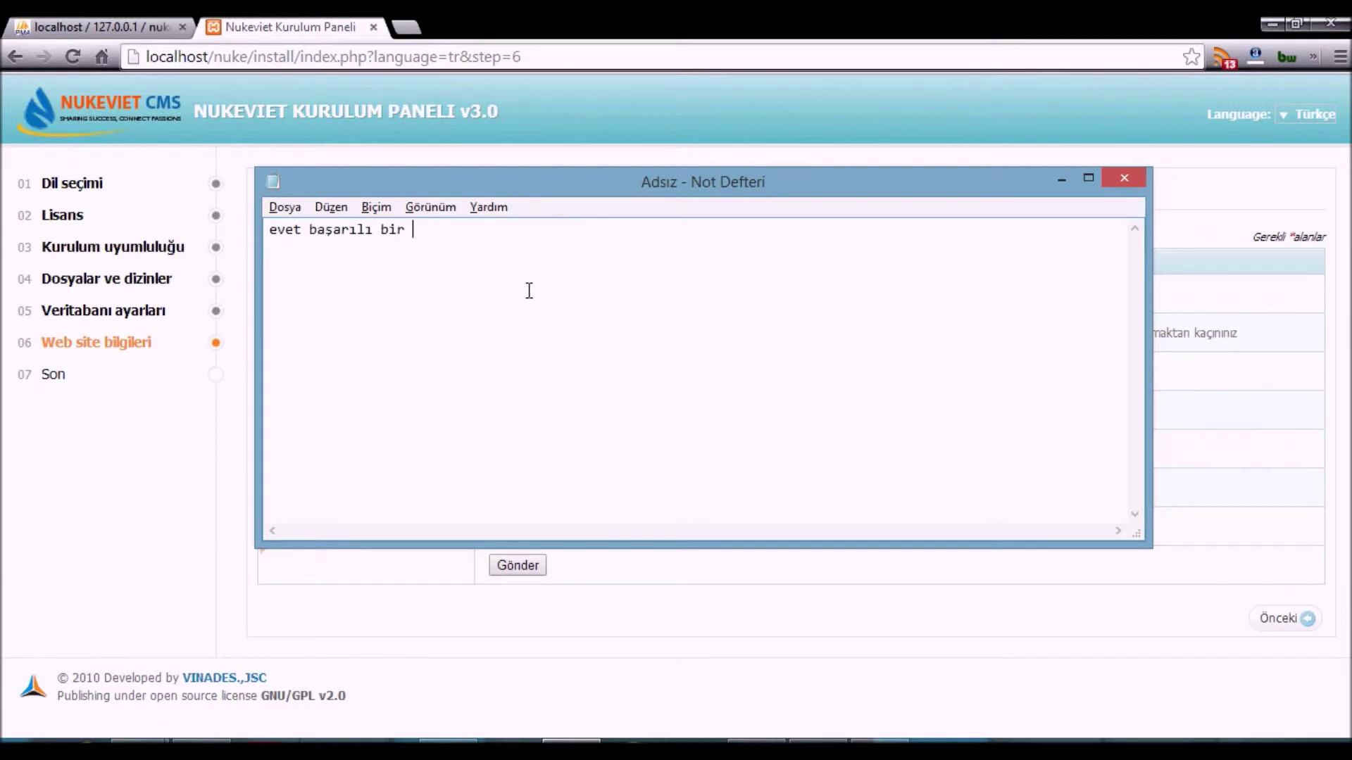
pyautogui.write('şekilde yükledi biz gene teset e')
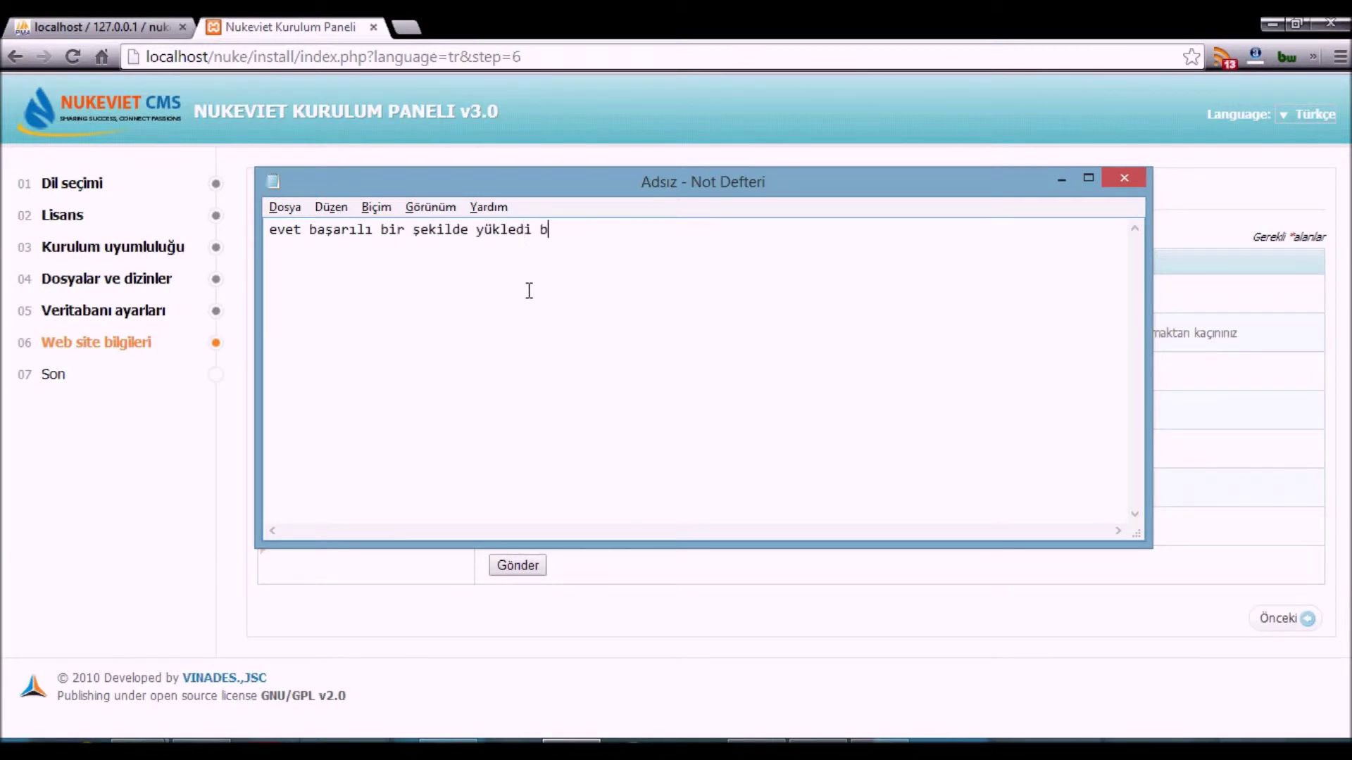
pyautogui.write('deli')
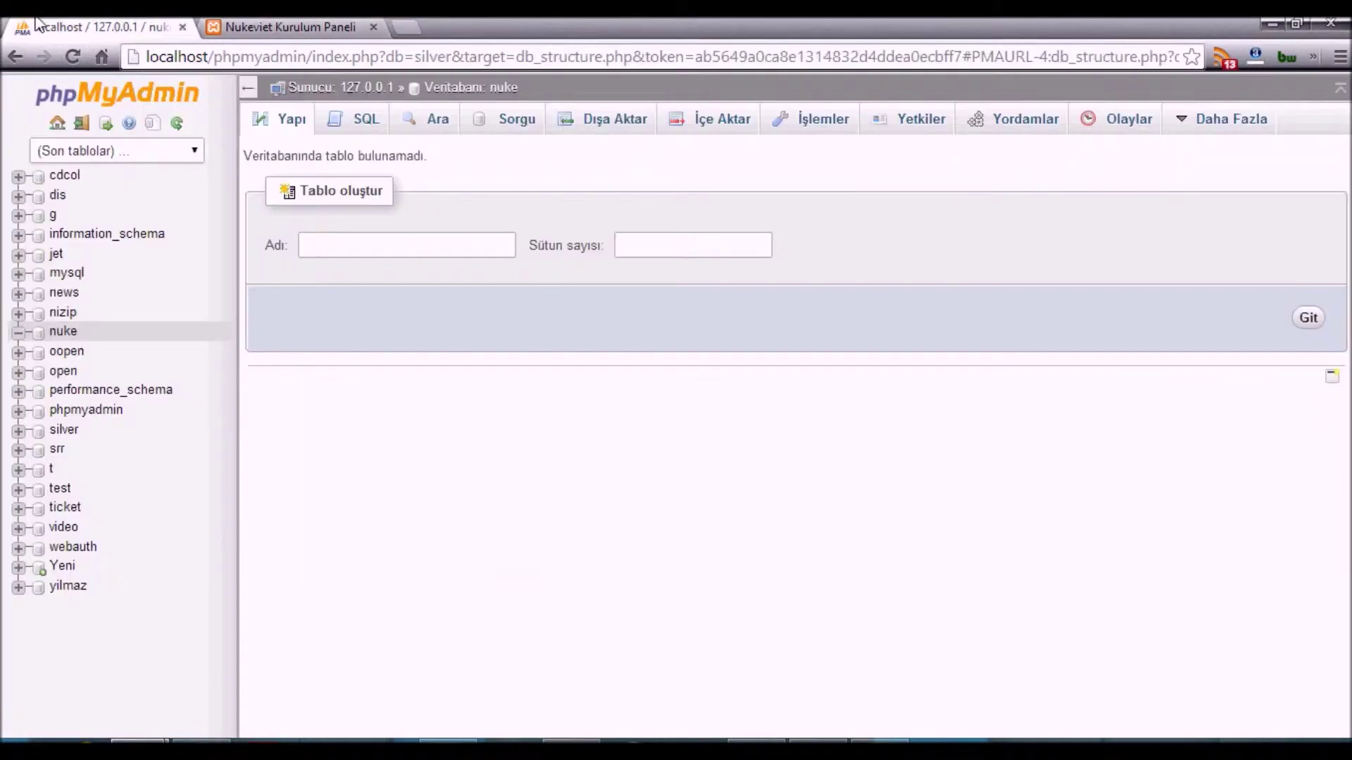
# - Reload the nuke database's table list and note that all the tables were created
pyautogui.click(491, 90)
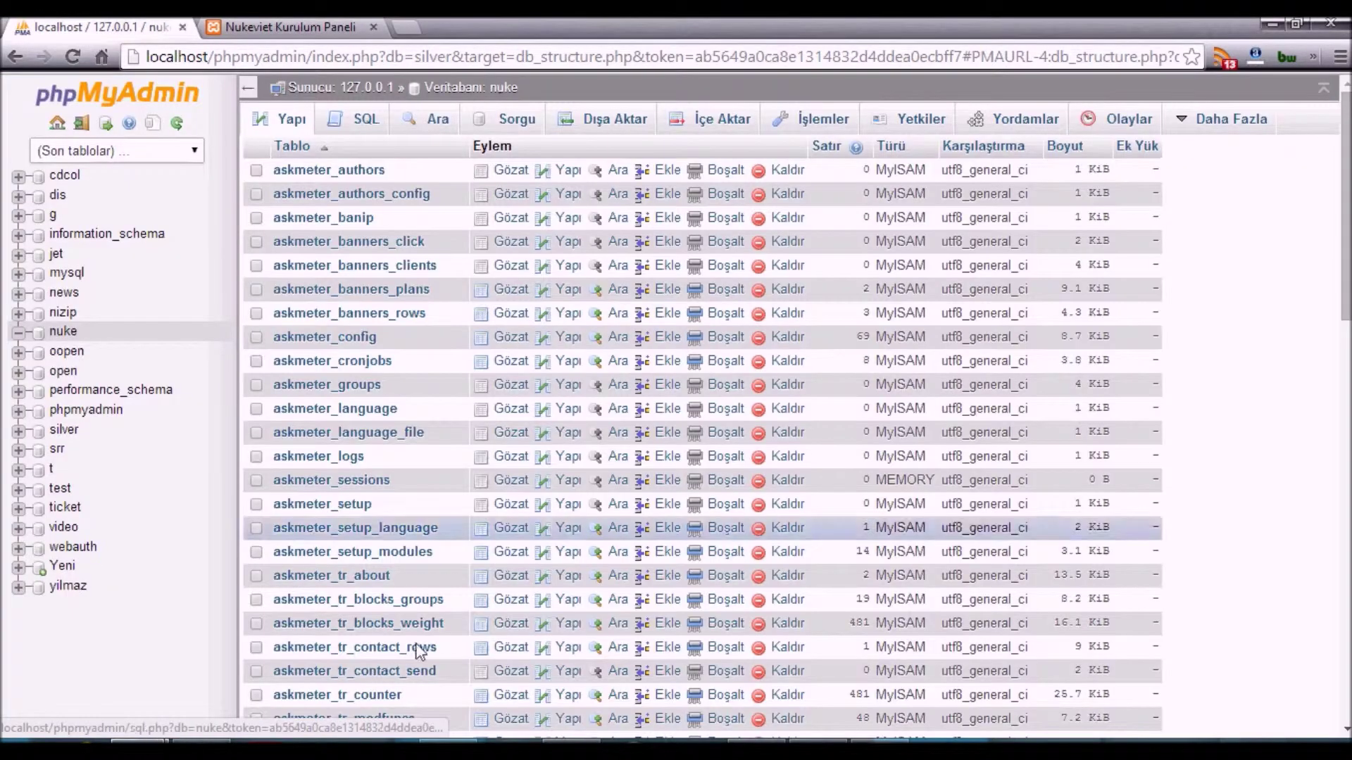
pyautogui.hotkey('alt', 'Tab')
pyautogui.hotkey('ctrl', 'a')
pyautogui.write('gm')
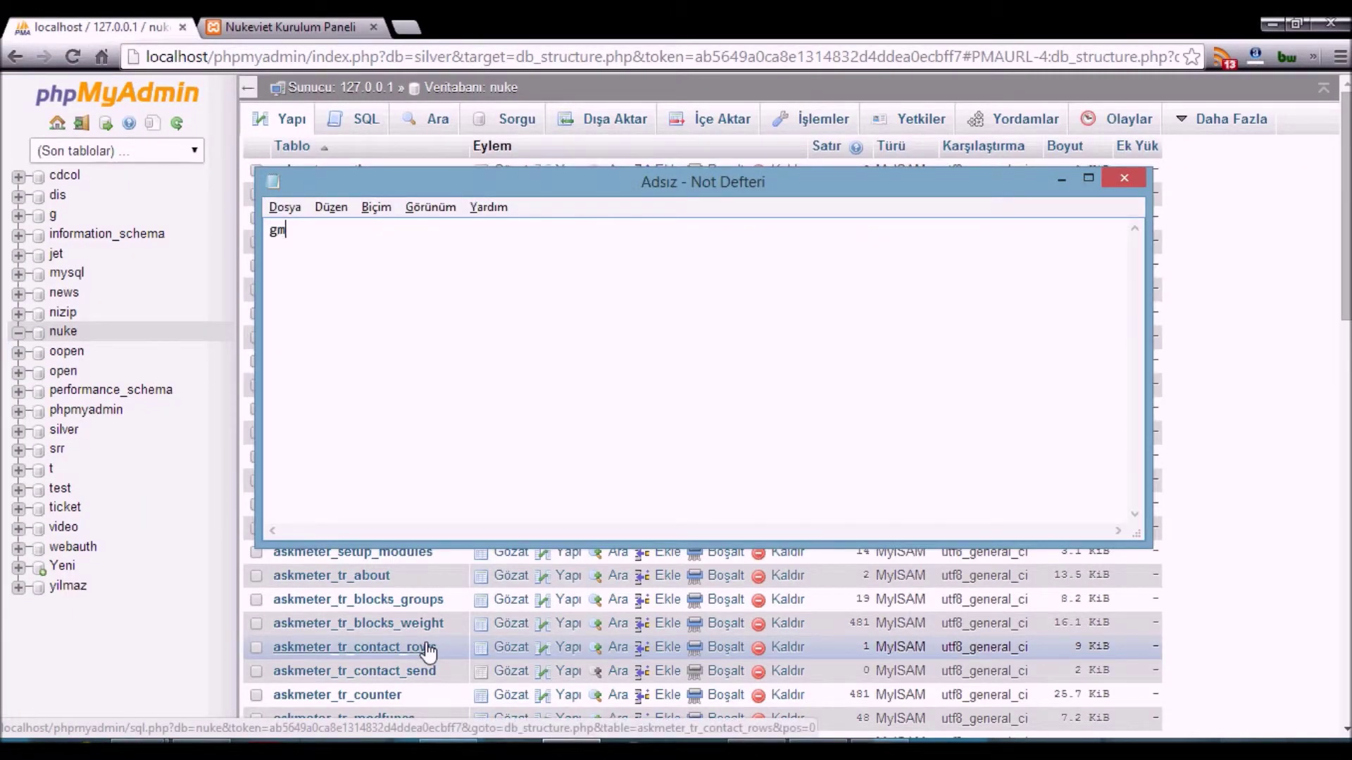
pyautogui.write('örü')
pyautogui.write('düğün')
pyautogui.write('üz gibi tüm düs')
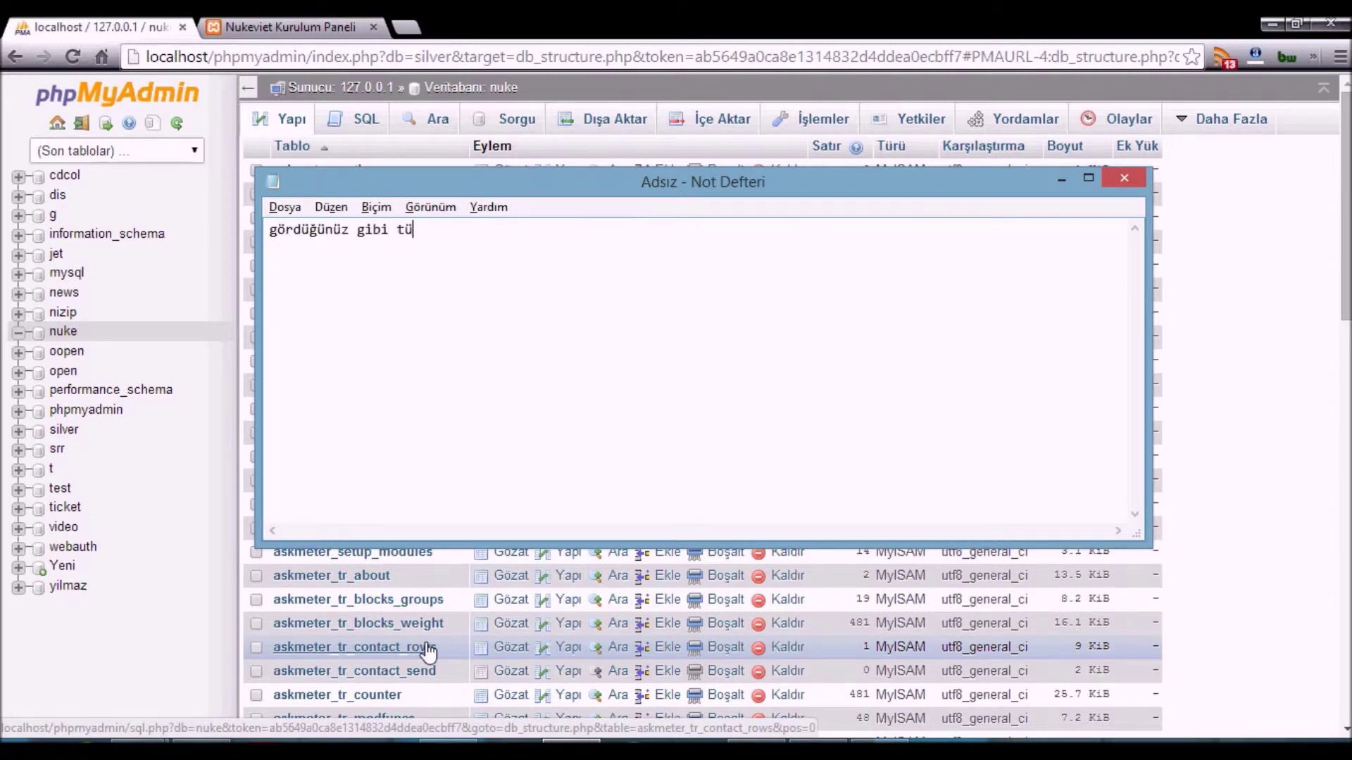
pyautogui.write('yala')
pyautogui.press('BackSpace')
pyautogui.press('BackSpace')
pyautogui.press('BackSpace')
pyautogui.press('BackSpace')
pyautogui.write('osyalar geld')
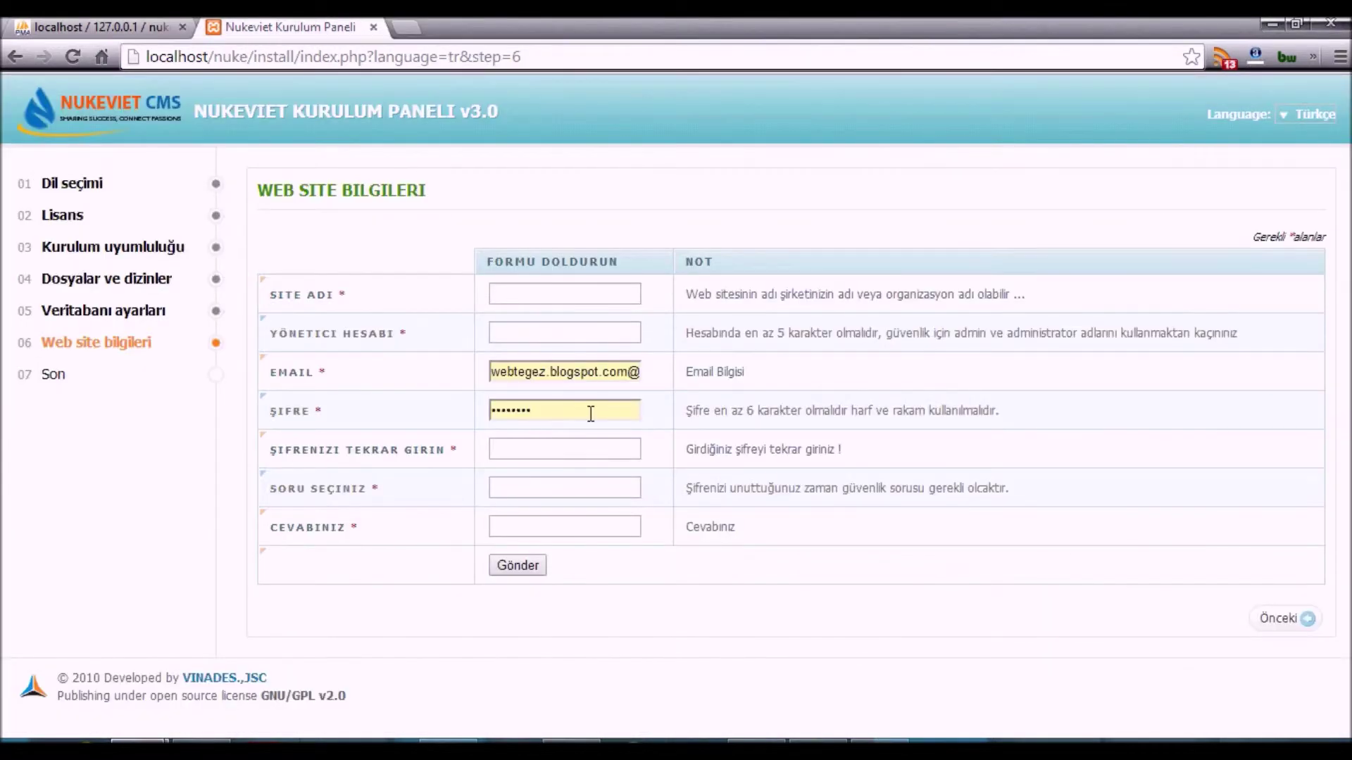
pyautogui.hotkey('alt', 'Tab')
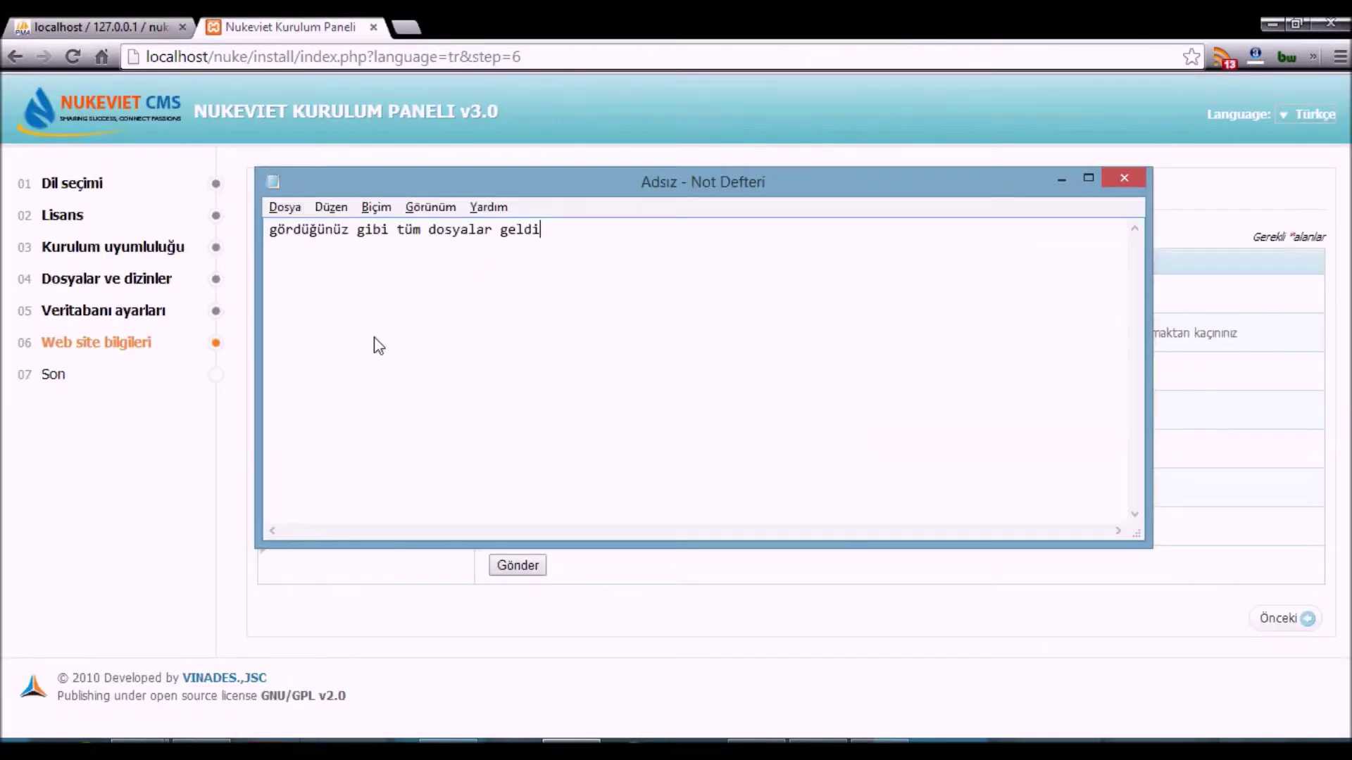
pyautogui.hotkey('ctrl', 'a')
pyautogui.write('pardon bilgile')
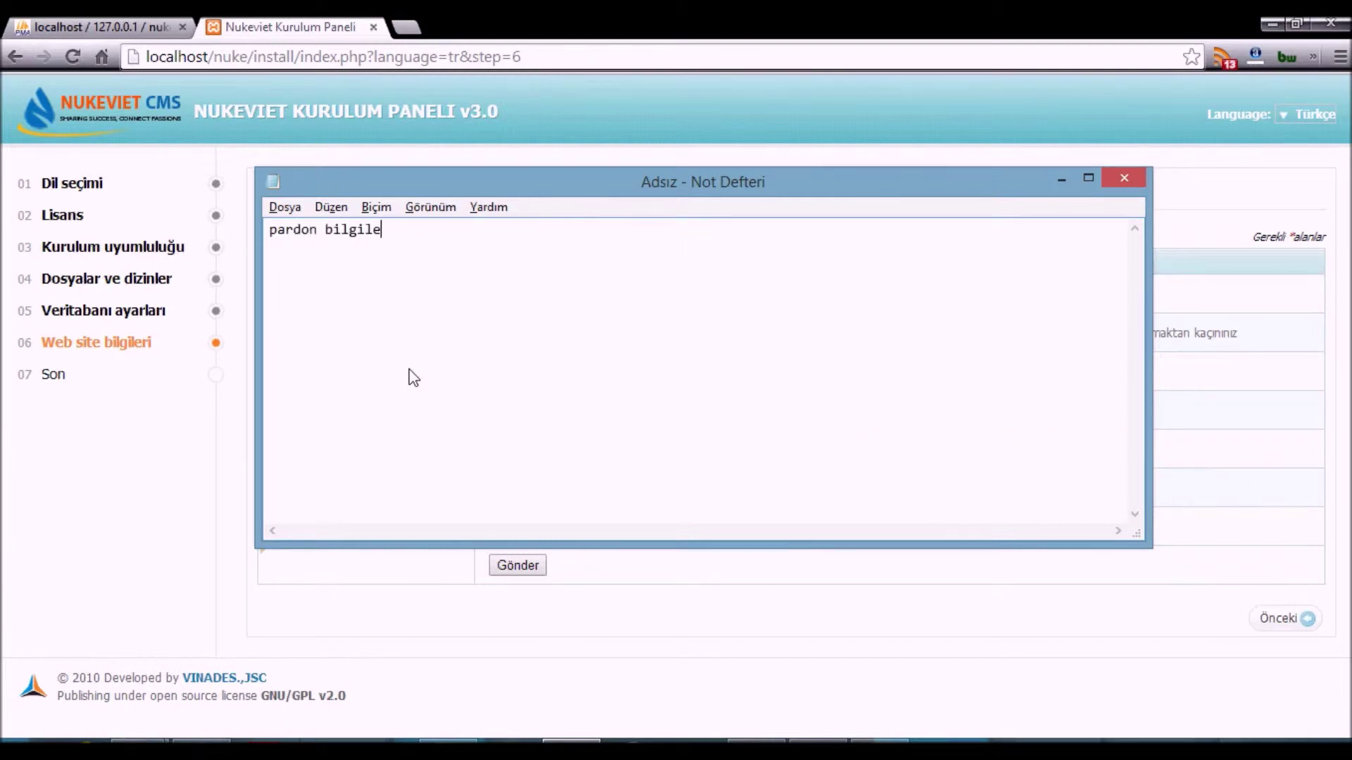
pyautogui.write('r yazılar felan her neyse artıkın :D')
# - Cancel the accidental Save As dialog and clear the old note text
pyautogui.hotkey('ctrl', 'a')
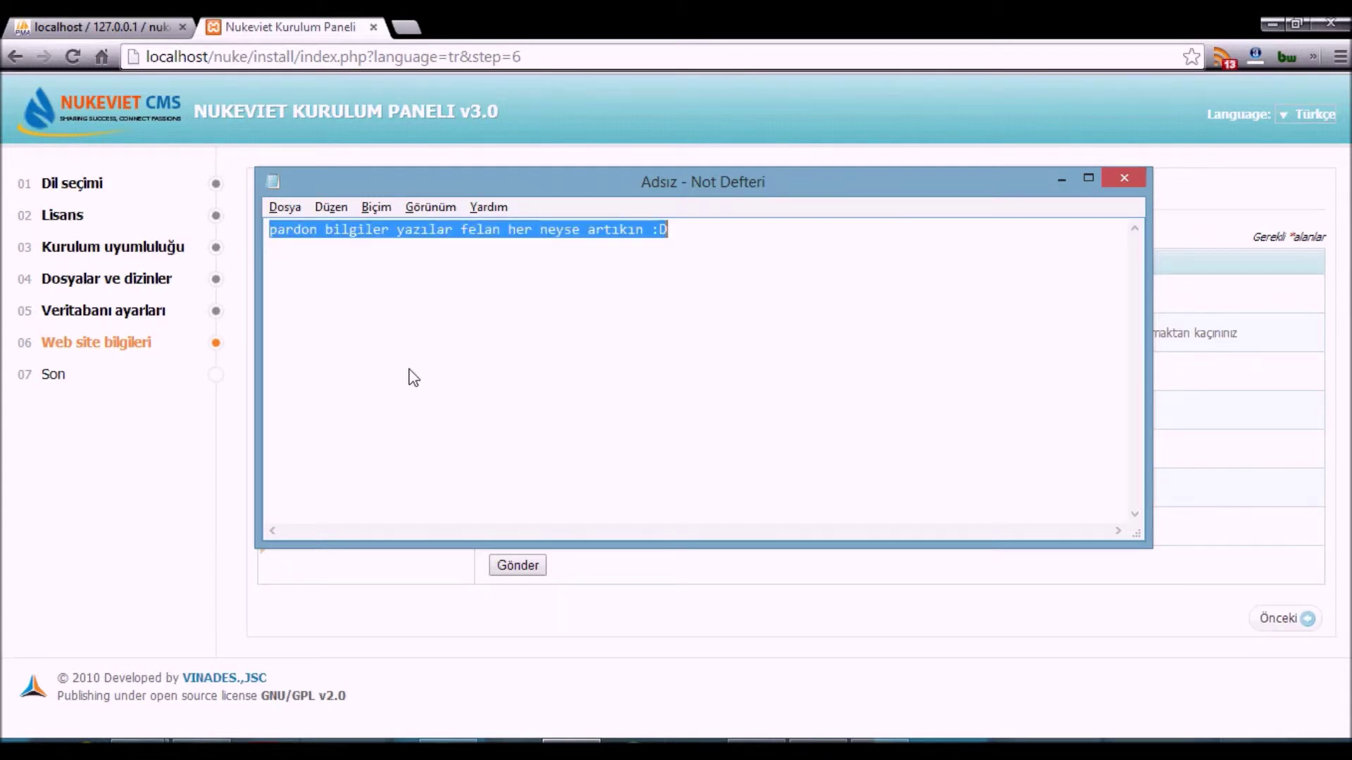
pyautogui.hotkey('ctrl', 's')
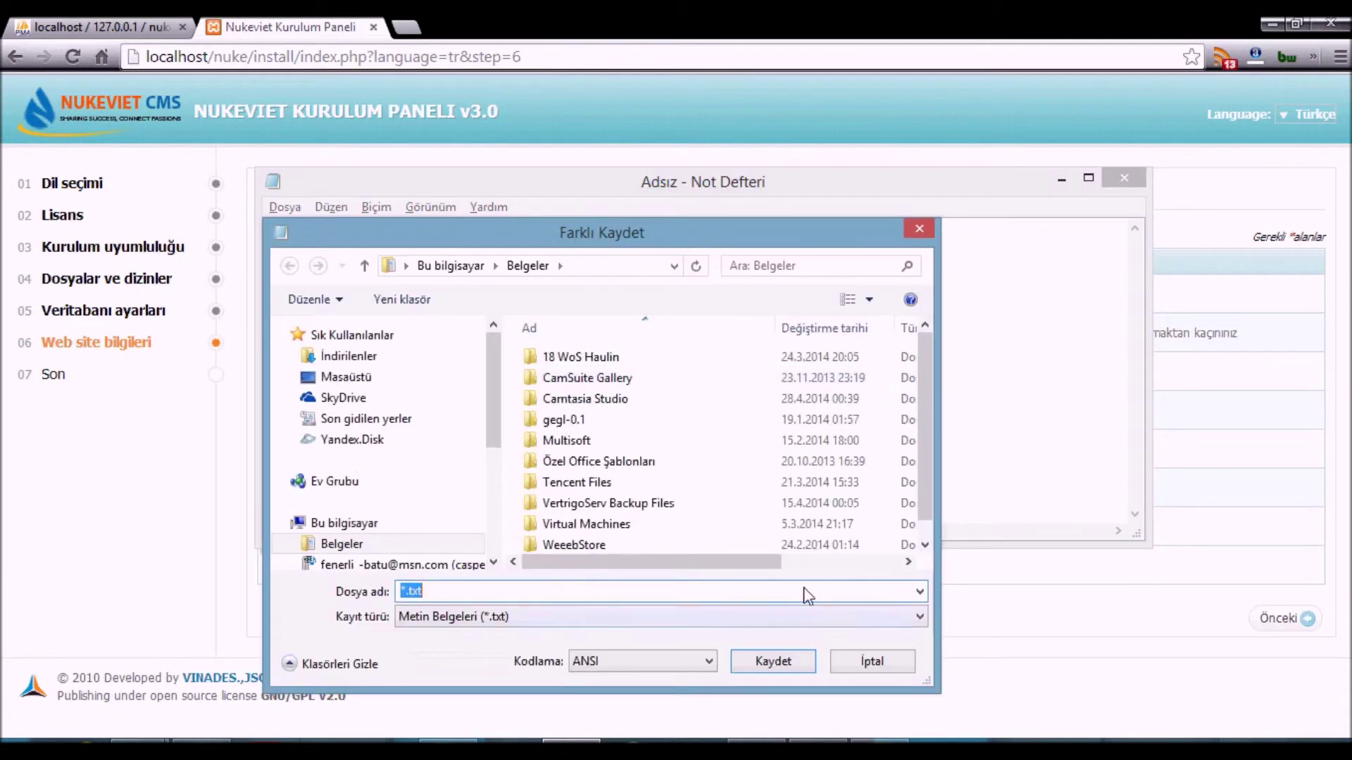
pyautogui.click(859, 660)
pyautogui.click(571, 748)
pyautogui.click(571, 748)
pyautogui.press('Delete')
pyautogui.hotkey('alt', 'Tab')
pyautogui.hotkey('alt', 'Tab')
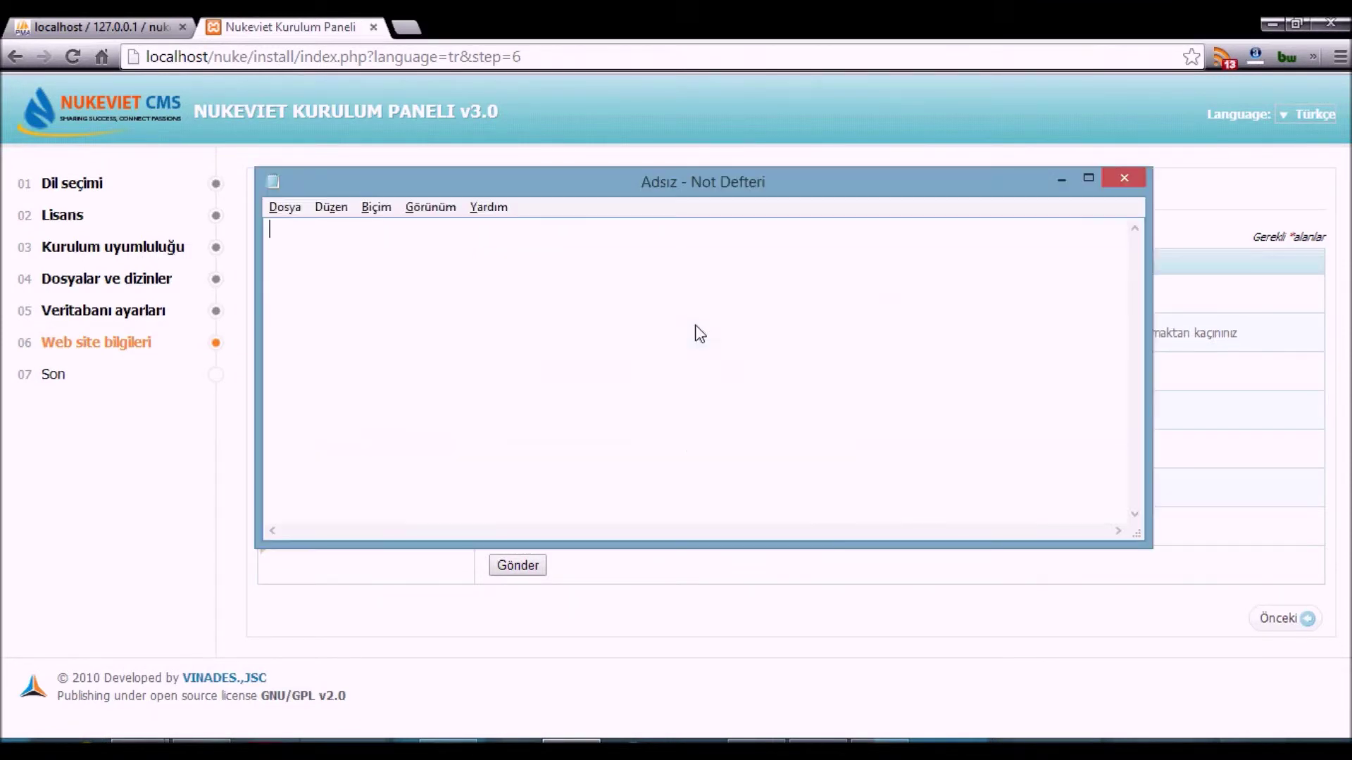
# - Write the note 'burada ise web site yönetici bilgilerimizi giriyoruz' and move Notepad off the form
pyautogui.write('burada ise web site yönetici bilgi')
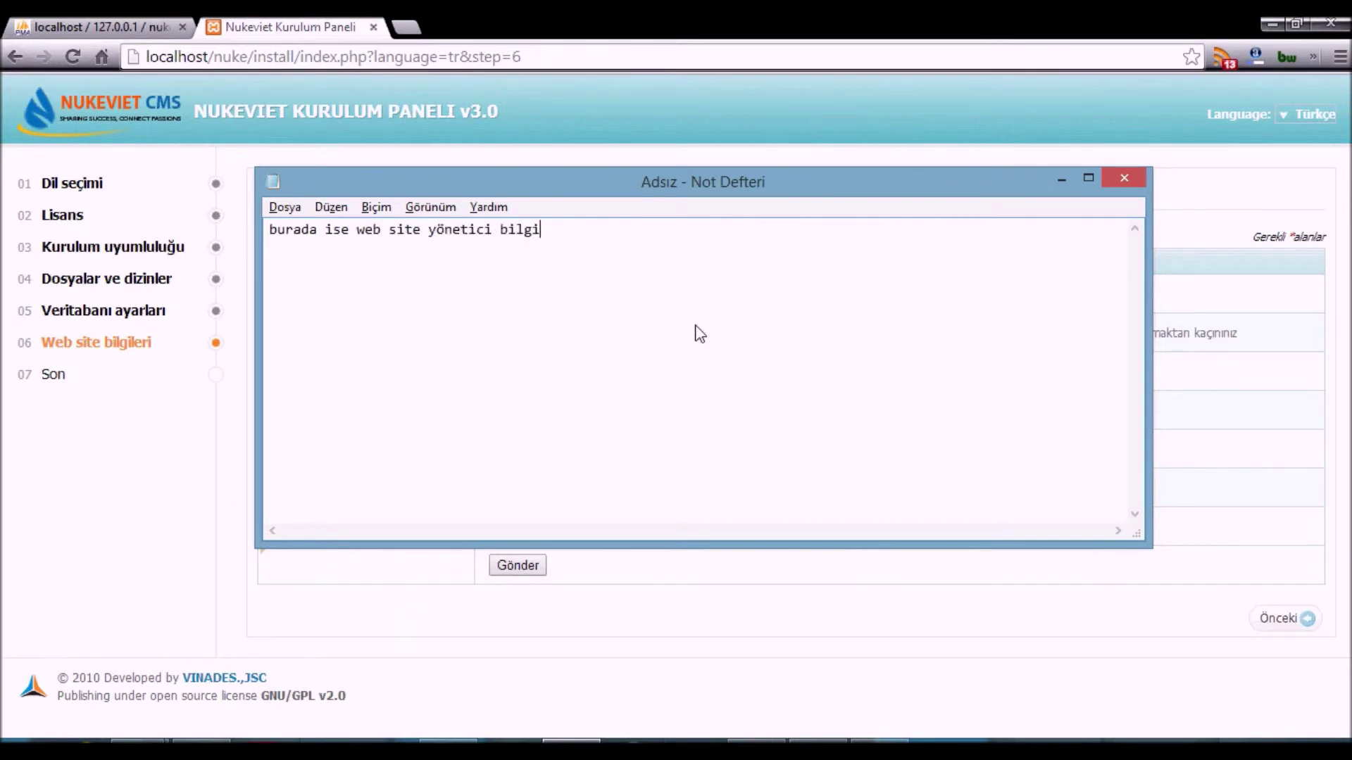
pyautogui.write('rimizi giriyoruz')
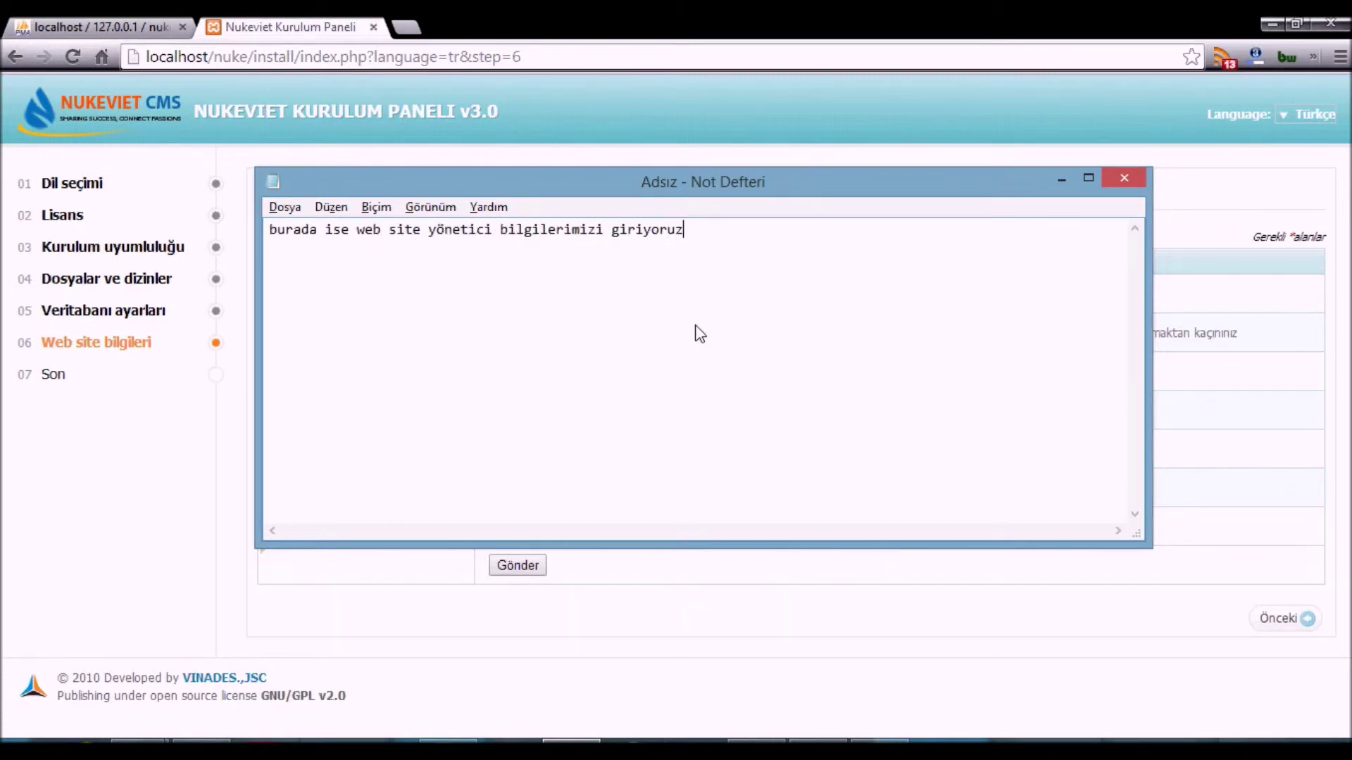
pyautogui.moveTo(548, 183); pyautogui.dragTo(646, 390)
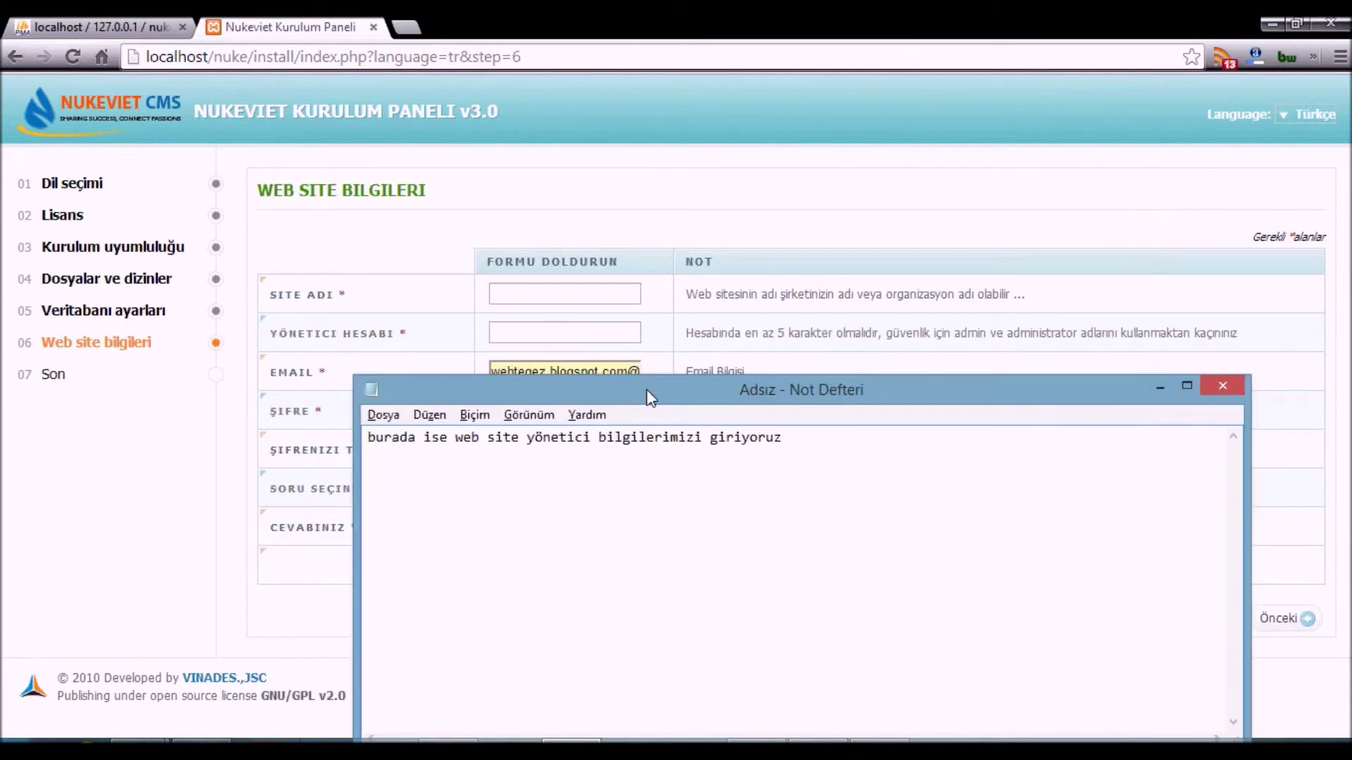
pyautogui.hotkey('ctrl', 'a')
pyautogui.hotkey('alt', 'Tab')
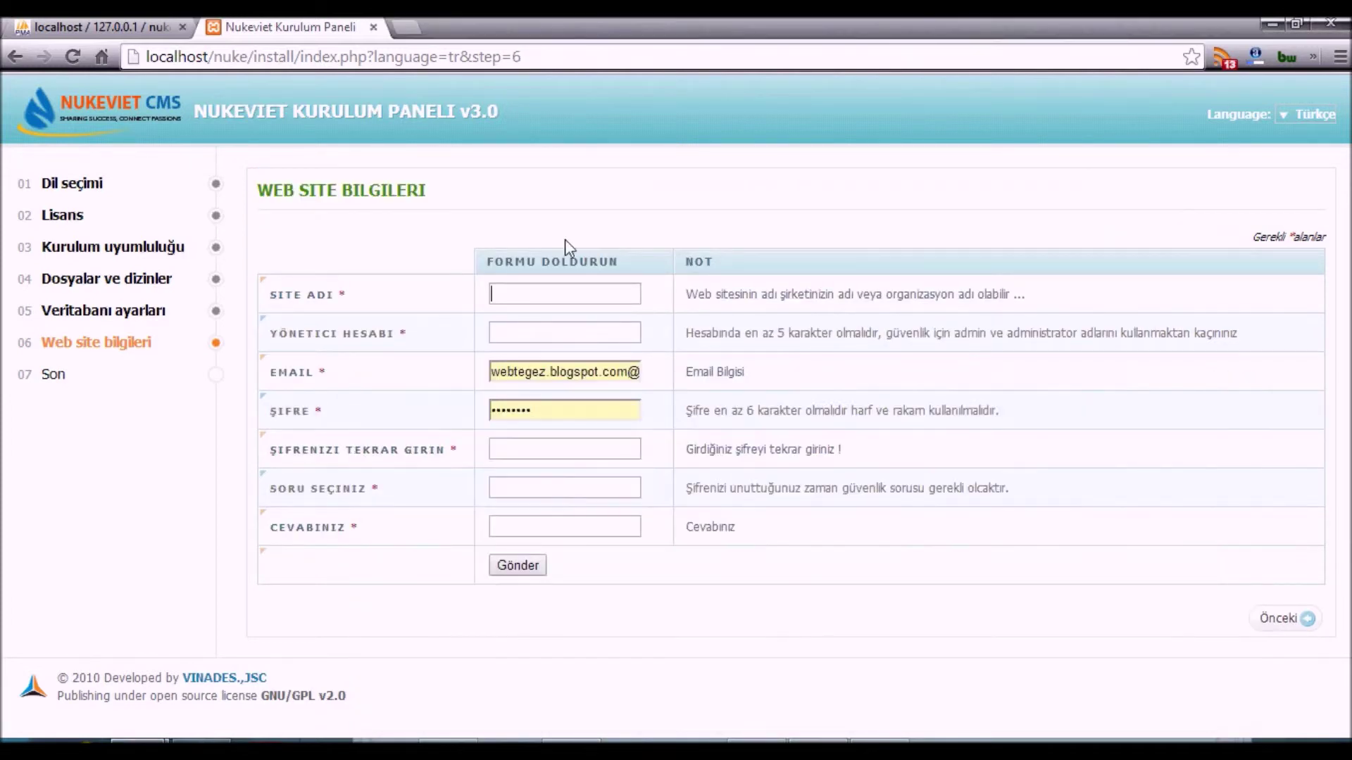
# - Set the site name to 'Askmeter Script' and the admin account to askmeter
pyautogui.moveTo(697, 290); pyautogui.dragTo(1025, 291)
pyautogui.click(603, 295)
pyautogui.write('Askmeter Script')
pyautogui.press('Tab')
pyautogui.write('askmeter')
pyautogui.hotkey('ctrl', 'a')
pyautogui.write('askmete')
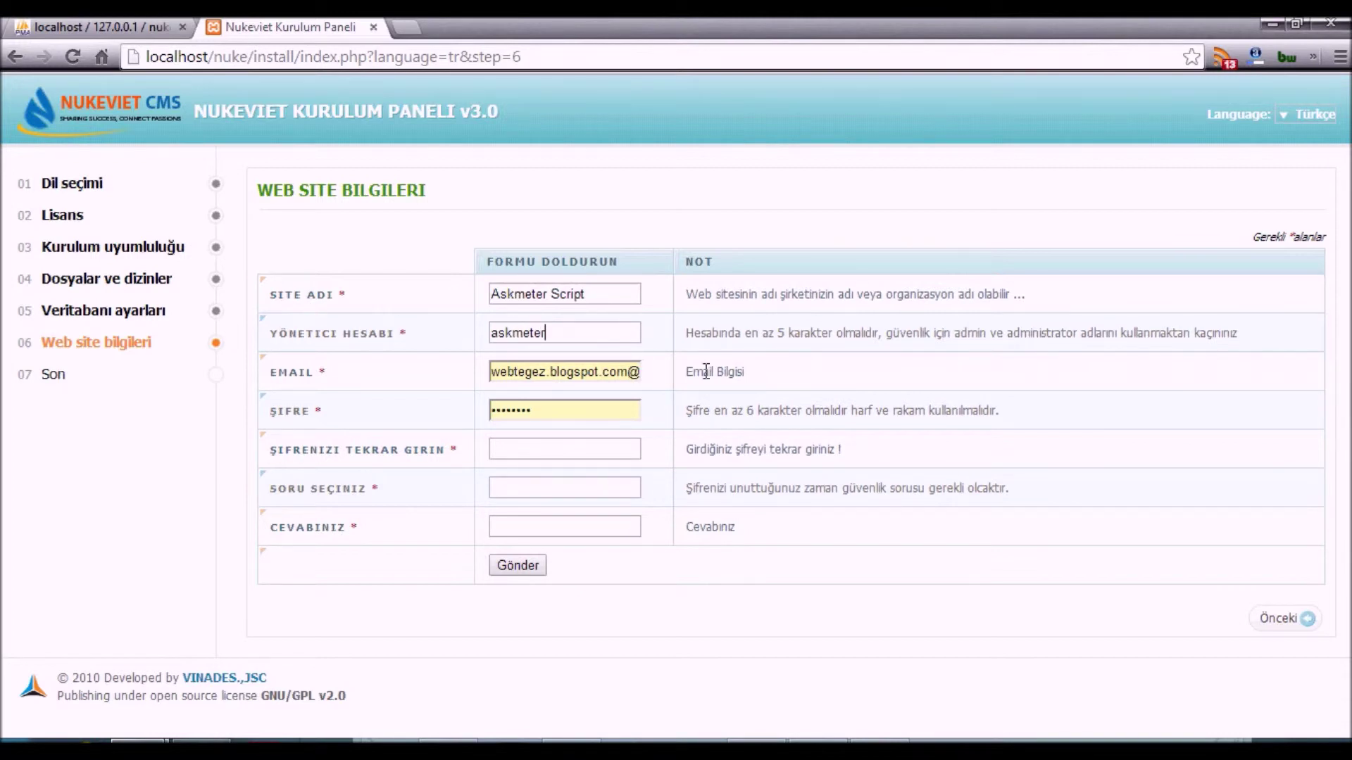
# - Enter the admin's e-mail address and password, noting the recording pause in the commentary
pyautogui.tripleClick(603, 379)
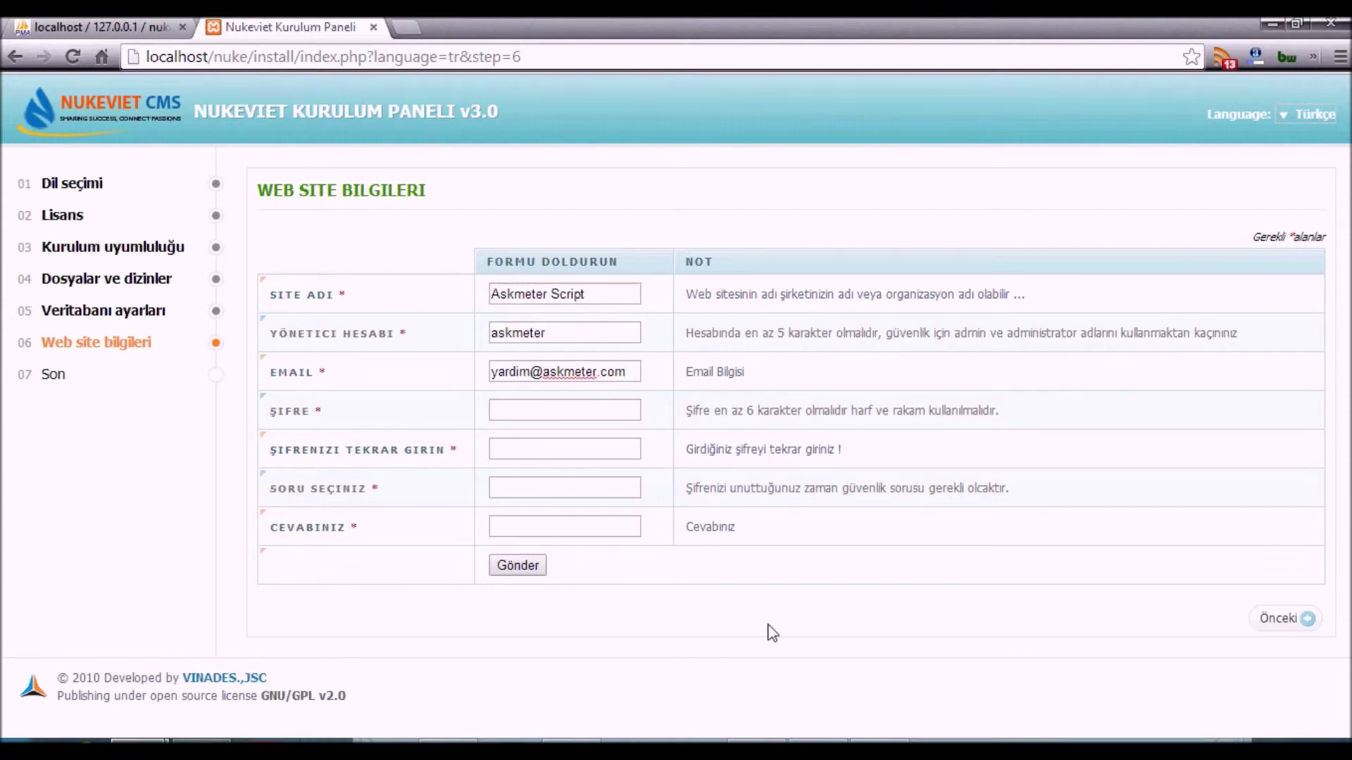
pyautogui.press('Tab')
pyautogui.click(779, 738)
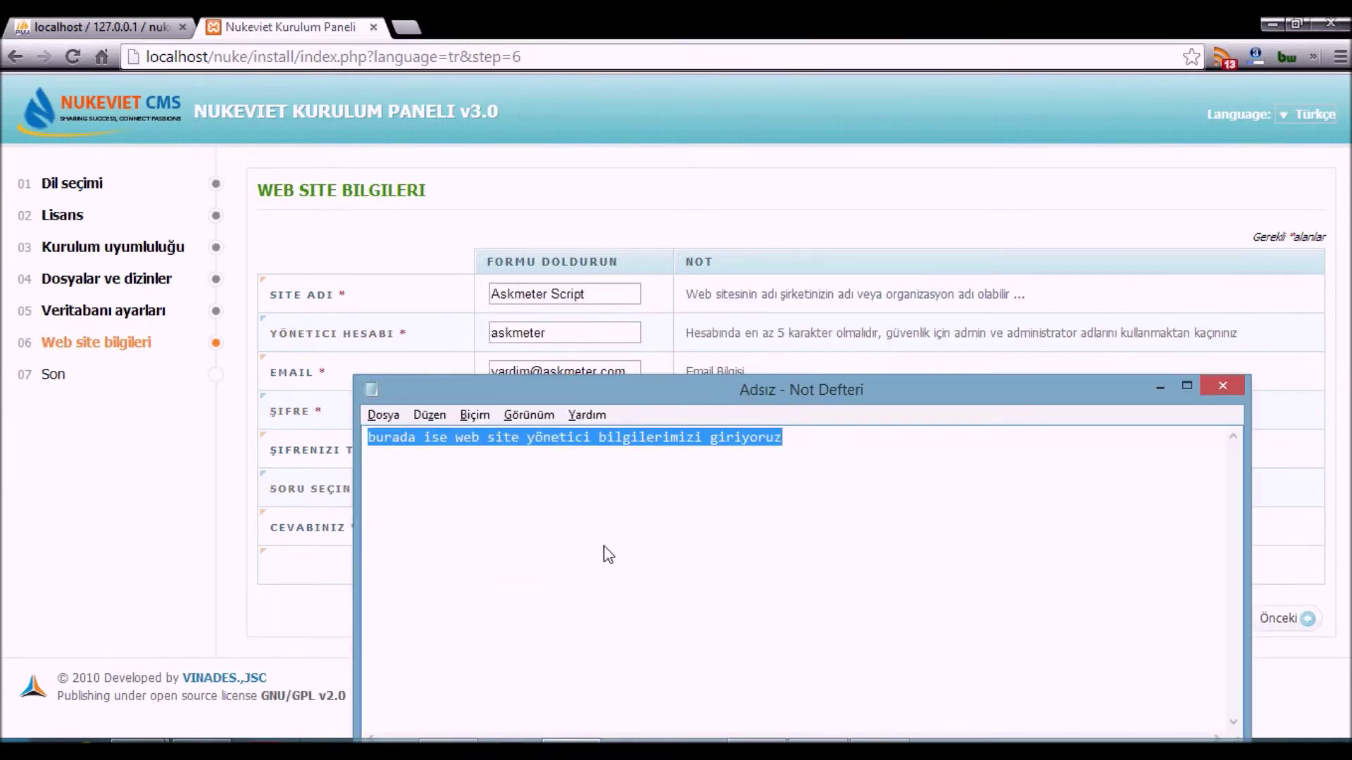
pyautogui.write('pardon ufgak bi')
pyautogui.press('BackSpace')
pyautogui.press('BackSpace')
pyautogui.press('BackSpace')
pyautogui.press('BackSpace')
pyautogui.press('BackSpace')
pyautogui.press('BackSpace')
pyautogui.write('ak bir işim çıkmıştı durdurmak zorunda kalmıştım')
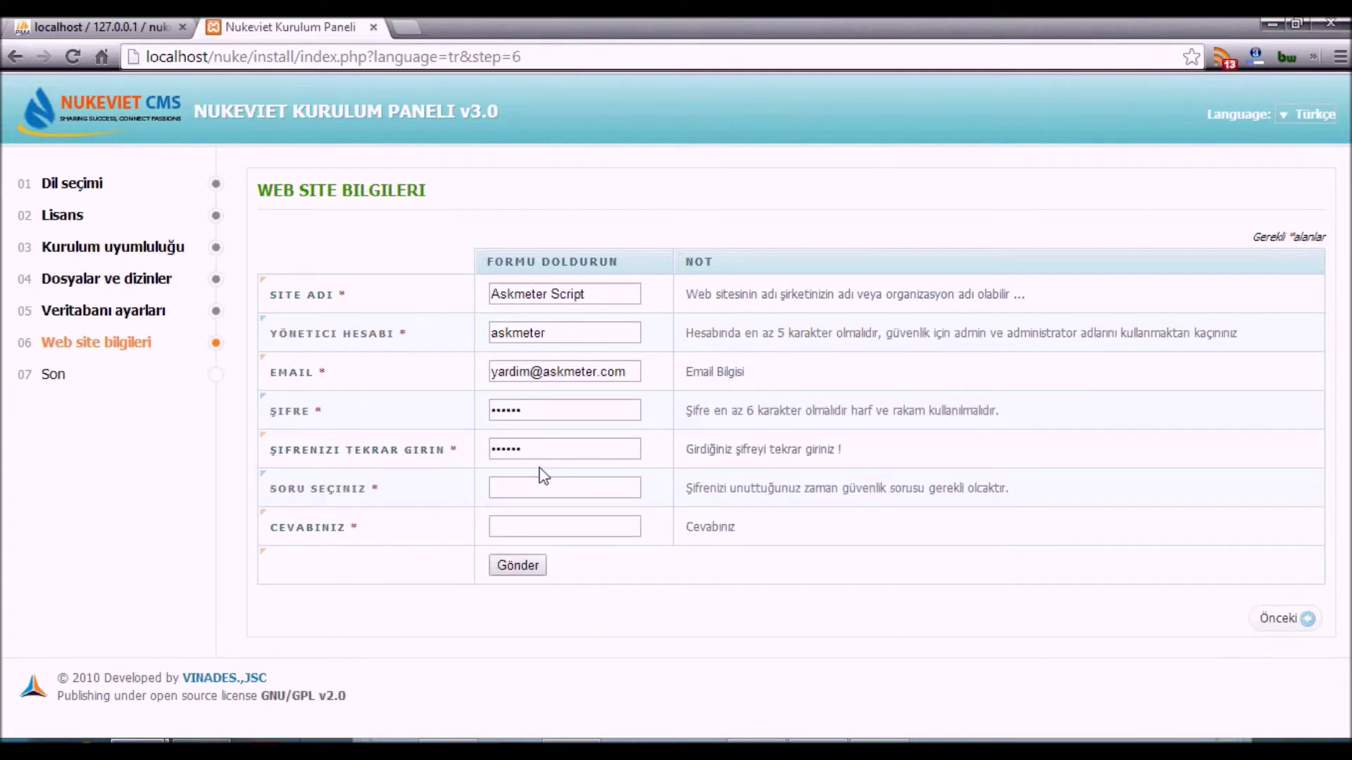
# - Set the security question 'askmeterin sahibi kimö?' with the owner's name as answer, and submit
pyautogui.moveTo(717, 488); pyautogui.dragTo(1014, 488)
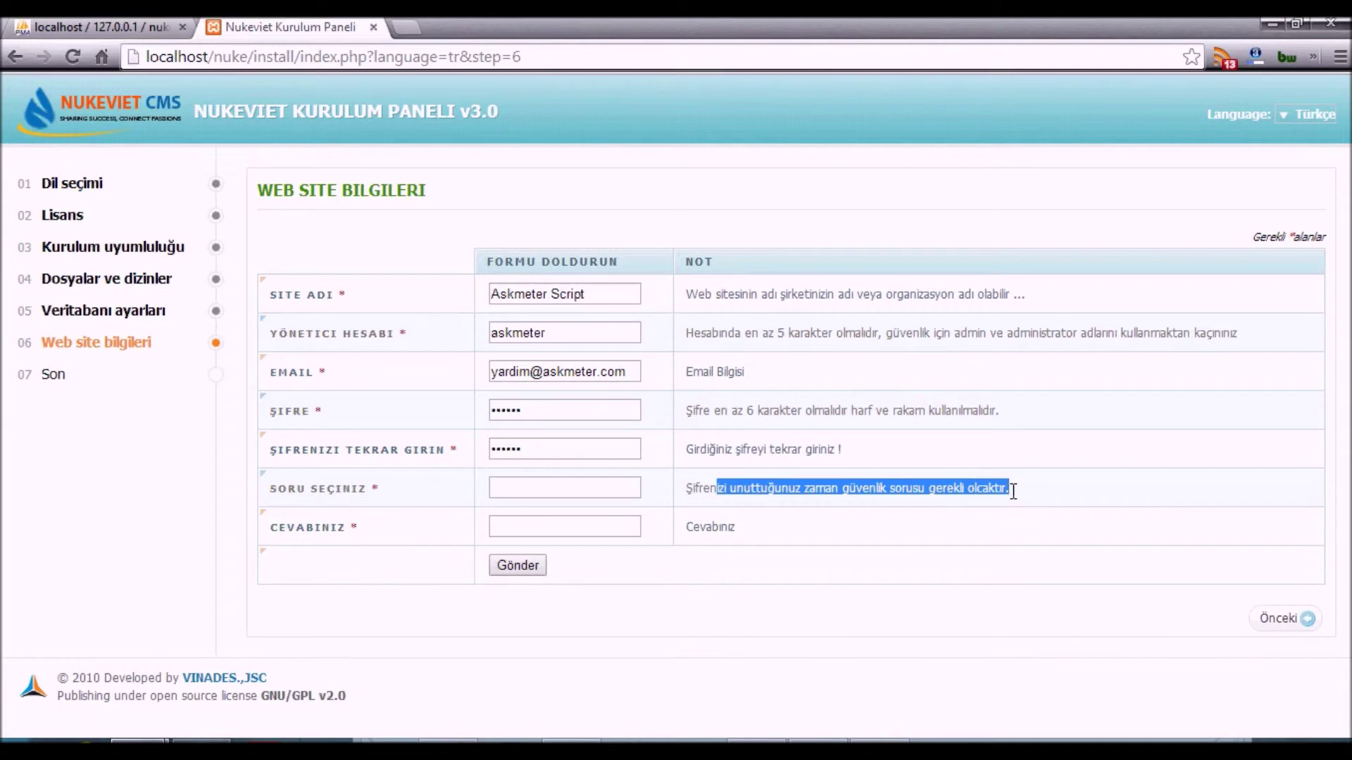
pyautogui.click(565, 486)
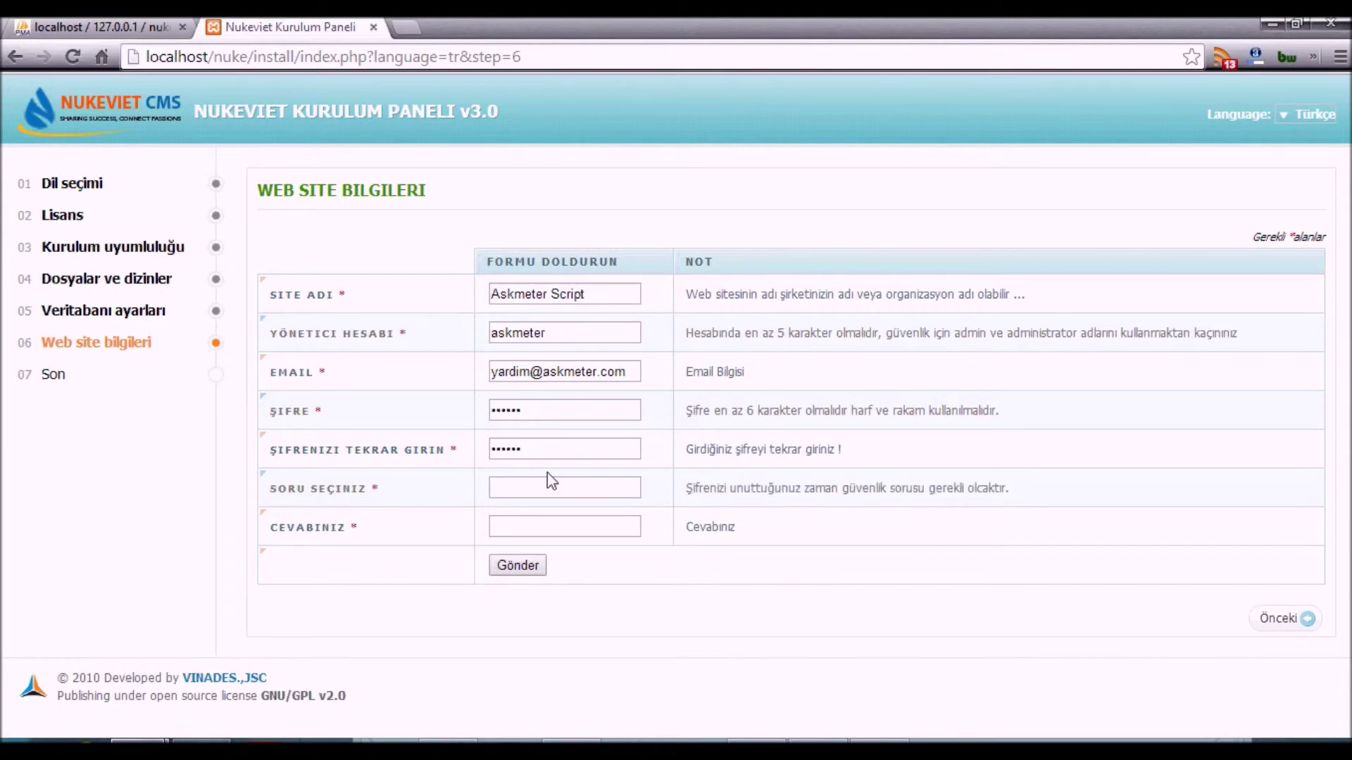
pyautogui.write('askmeterin sahibi kimö')
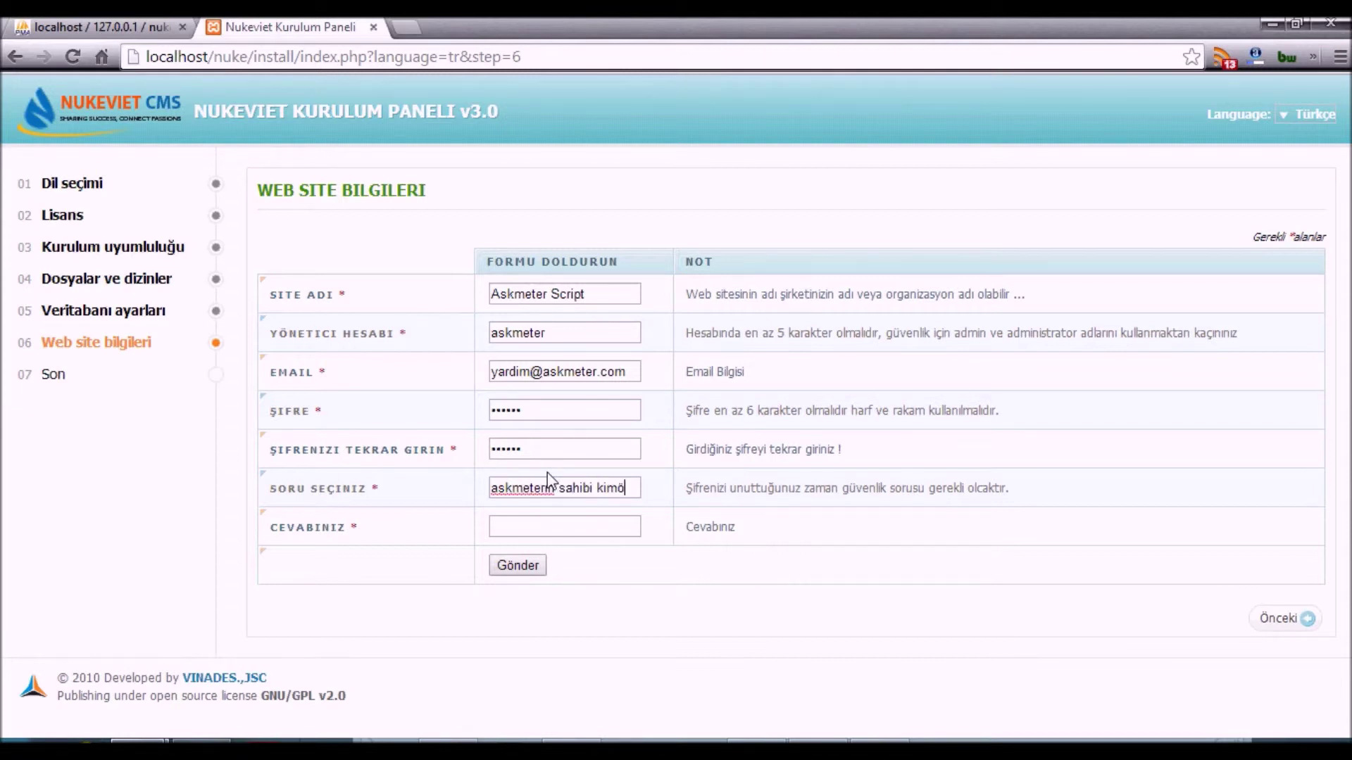
pyautogui.write('?')
pyautogui.press('Tab')
pyautogui.click(511, 561)
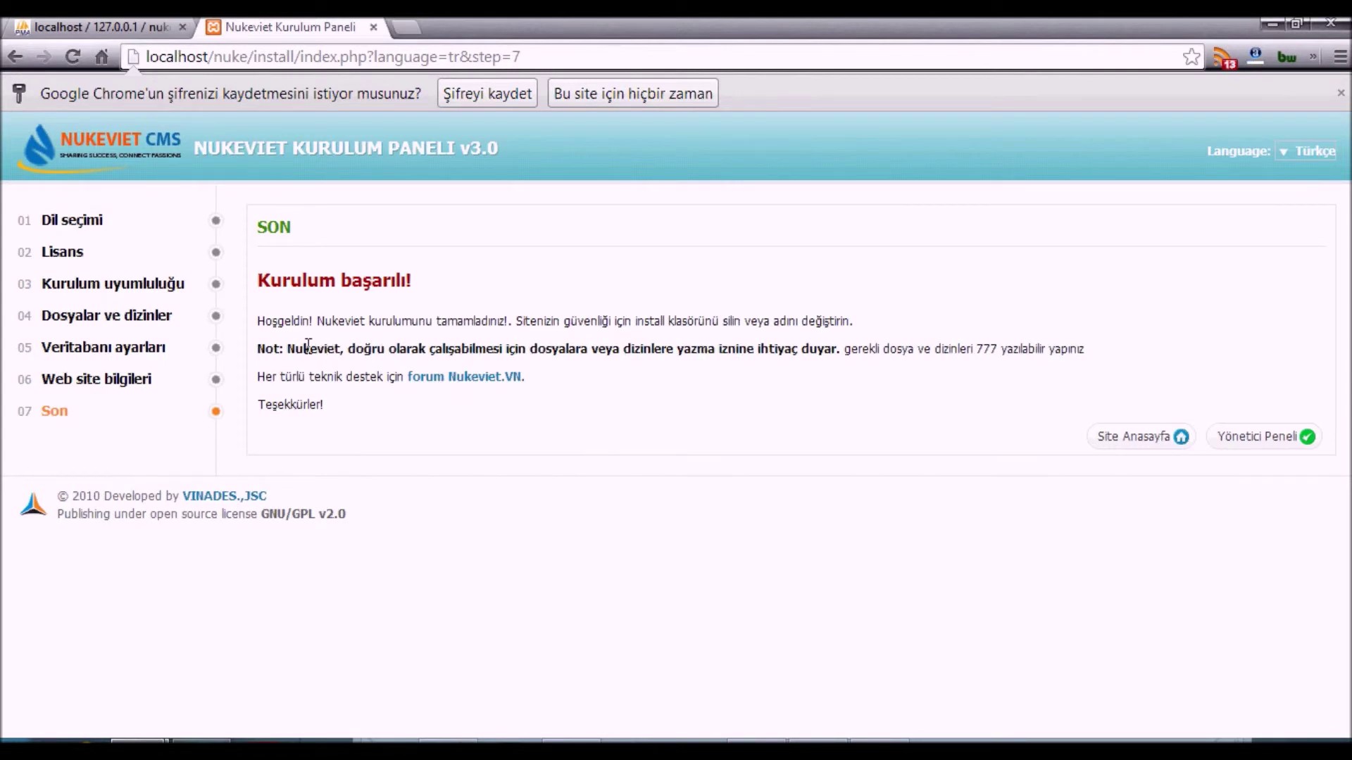
pyautogui.click(1341, 92)
pyautogui.moveTo(310, 285); pyautogui.dragTo(842, 281)
pyautogui.moveTo(274, 312); pyautogui.dragTo(1047, 311)
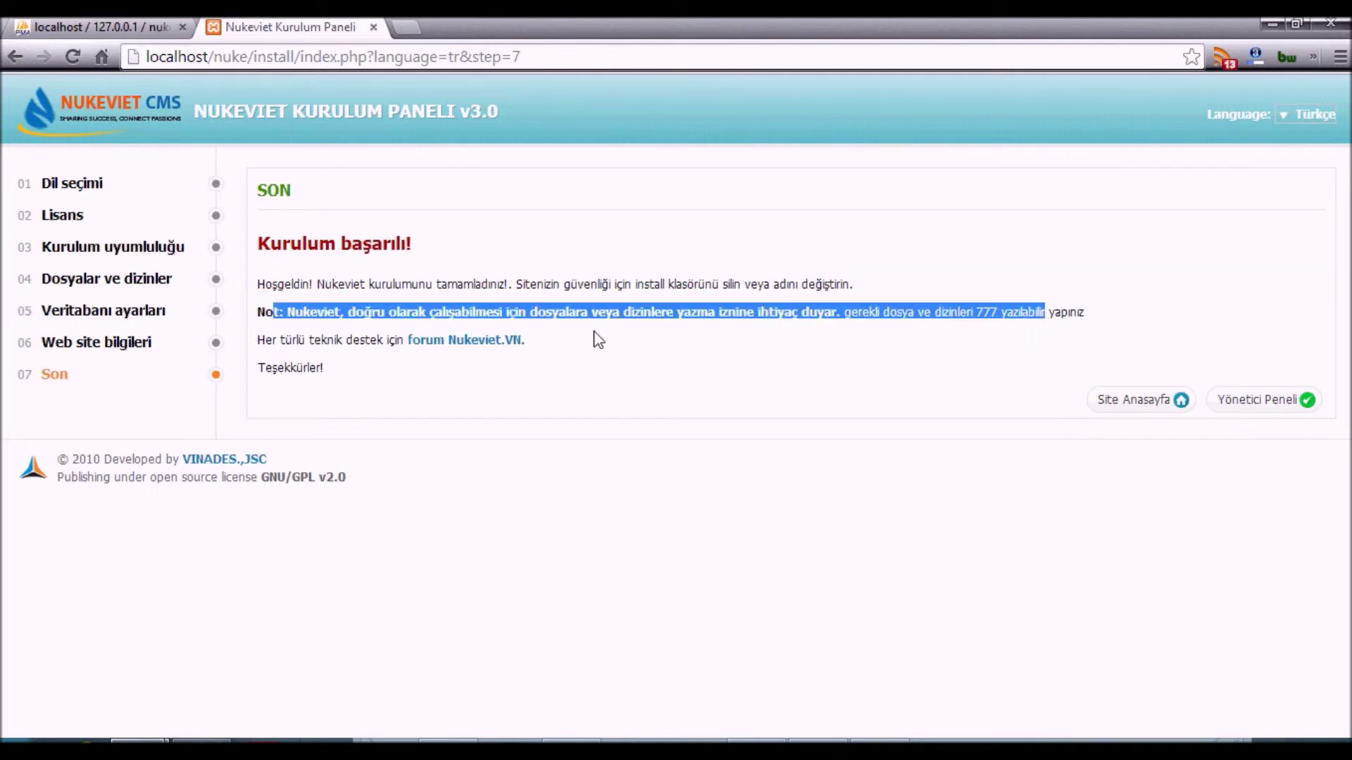
pyautogui.click(303, 356)
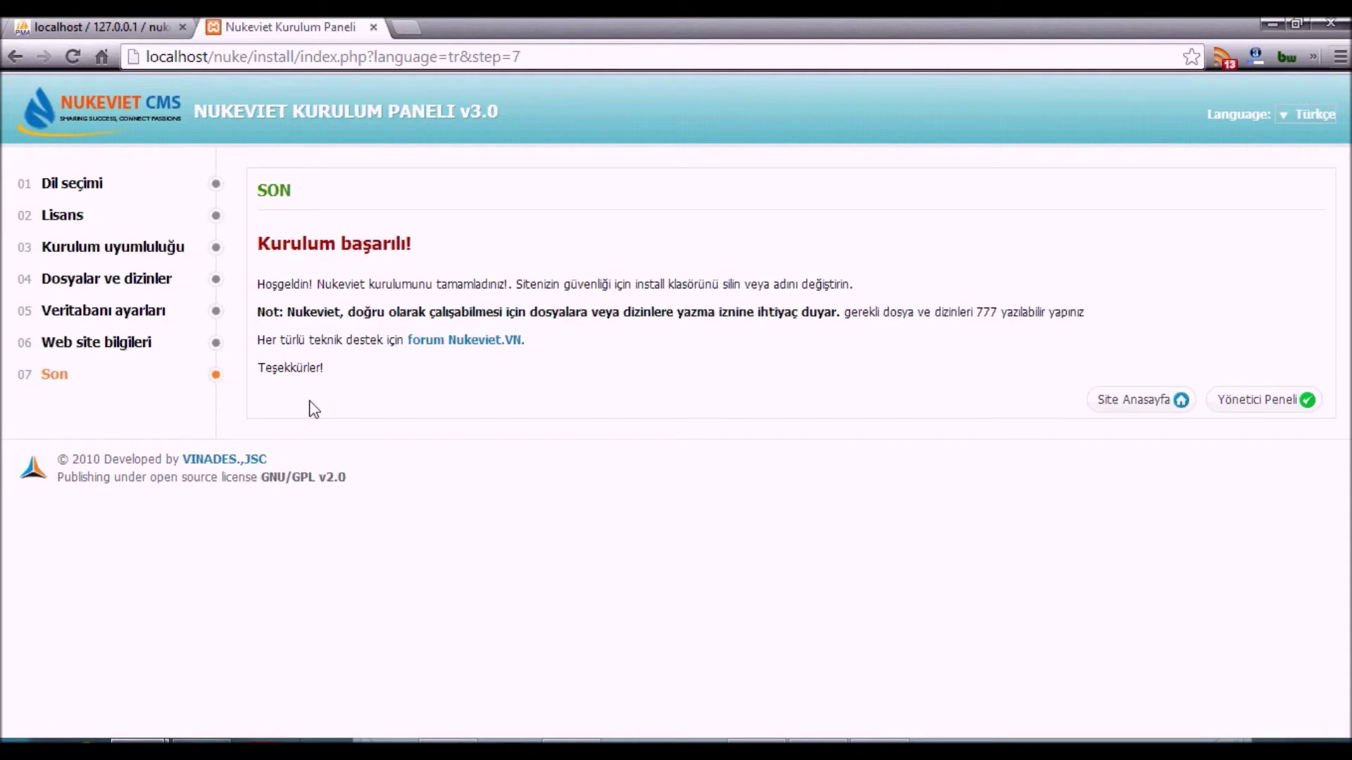
pyautogui.write('evet gördüğünüz')
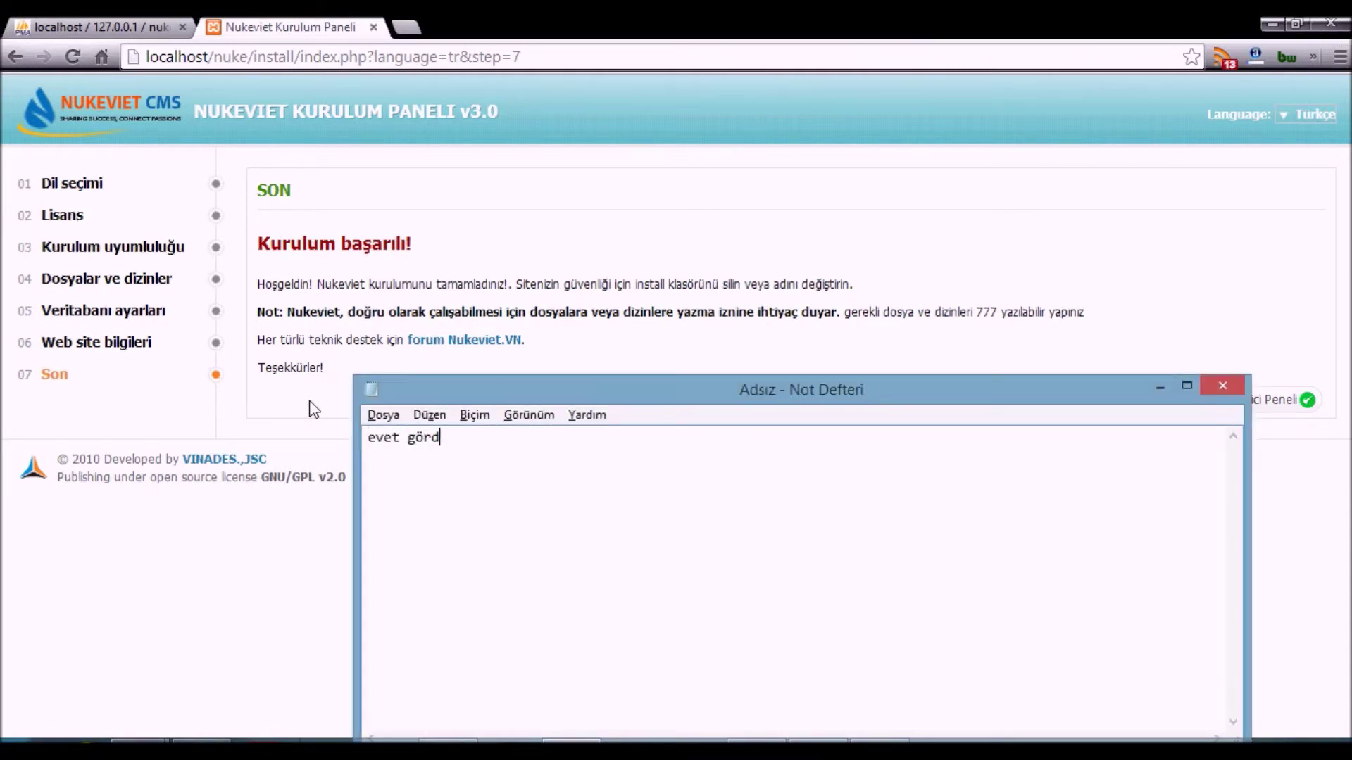
pyautogui.press('BackSpace')
pyautogui.write('z gibi b')
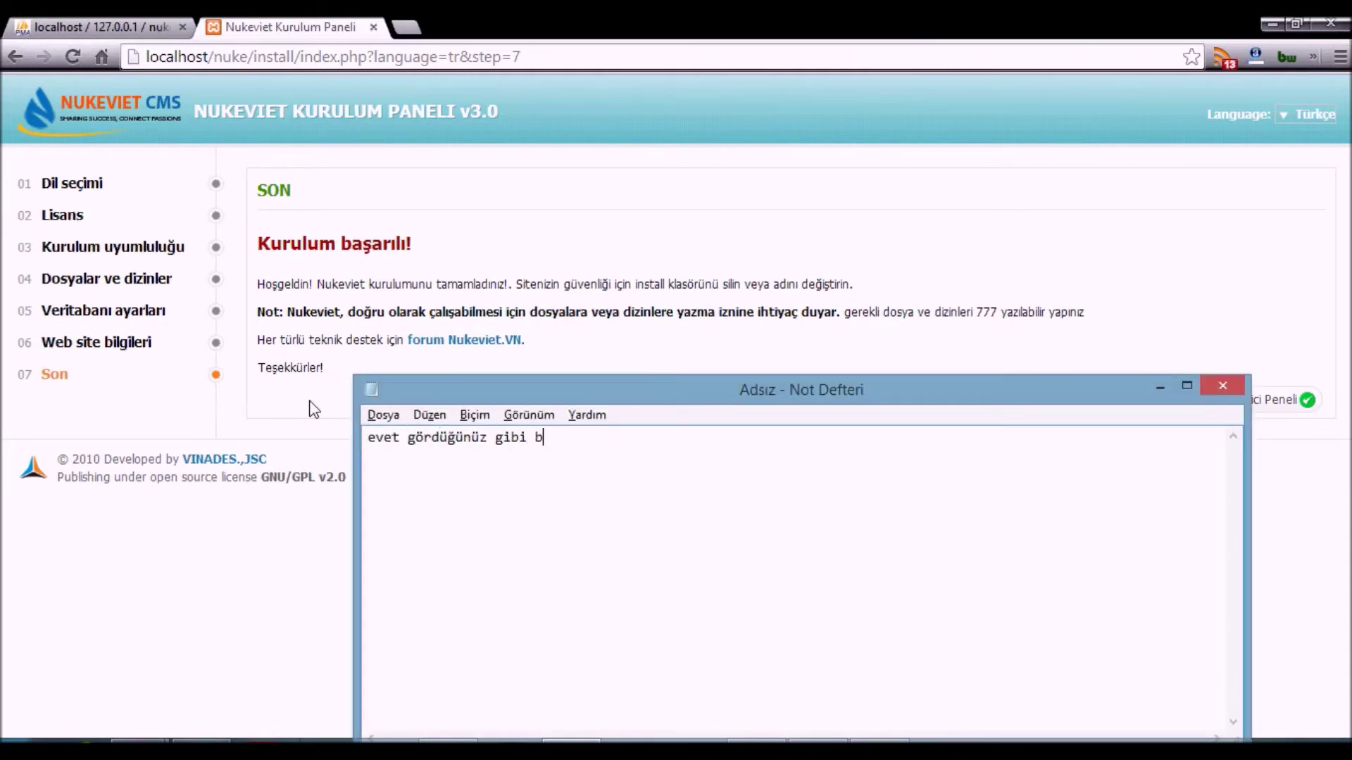
pyautogui.write('aşarılı bir şekilde kurulumumuszuı')
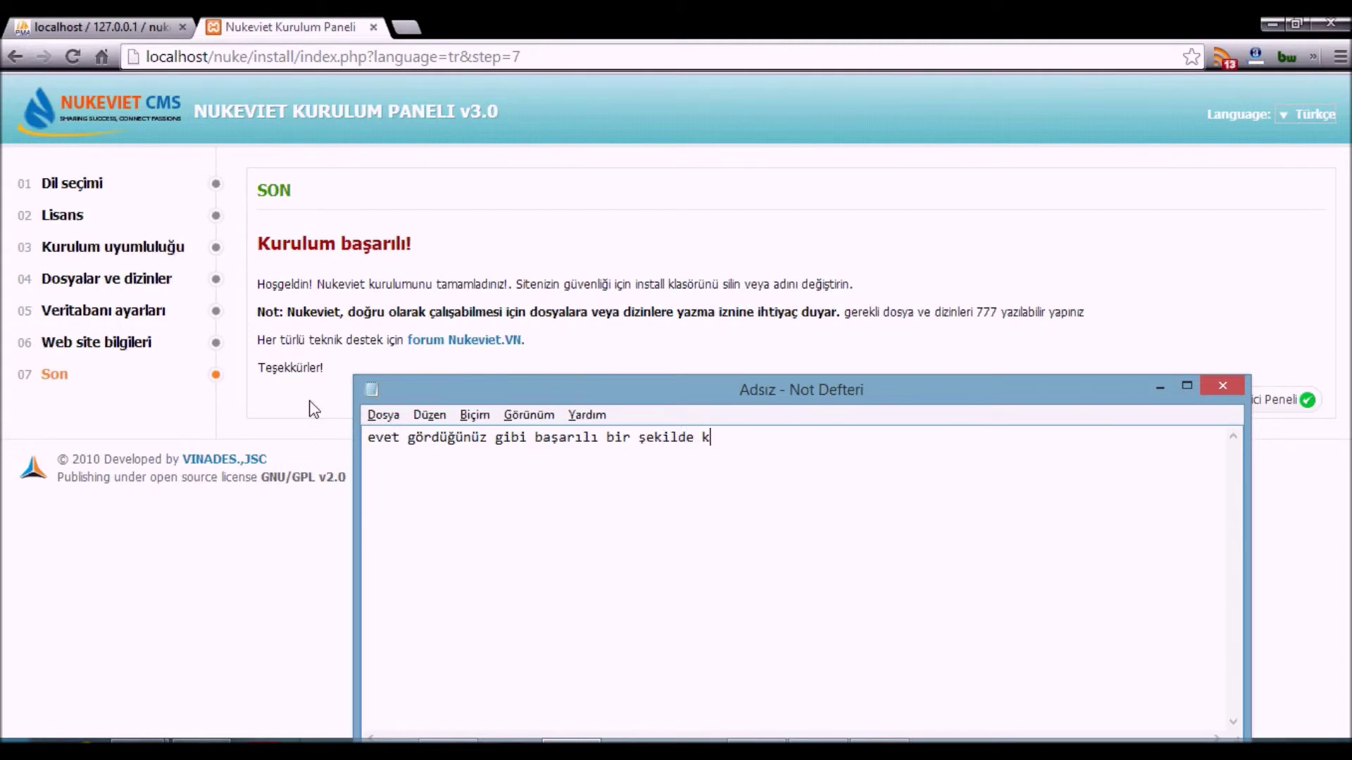
pyautogui.press('BackSpace')
pyautogui.press('BackSpace')
pyautogui.press('BackSpace')
pyautogui.write('tamamladık s')
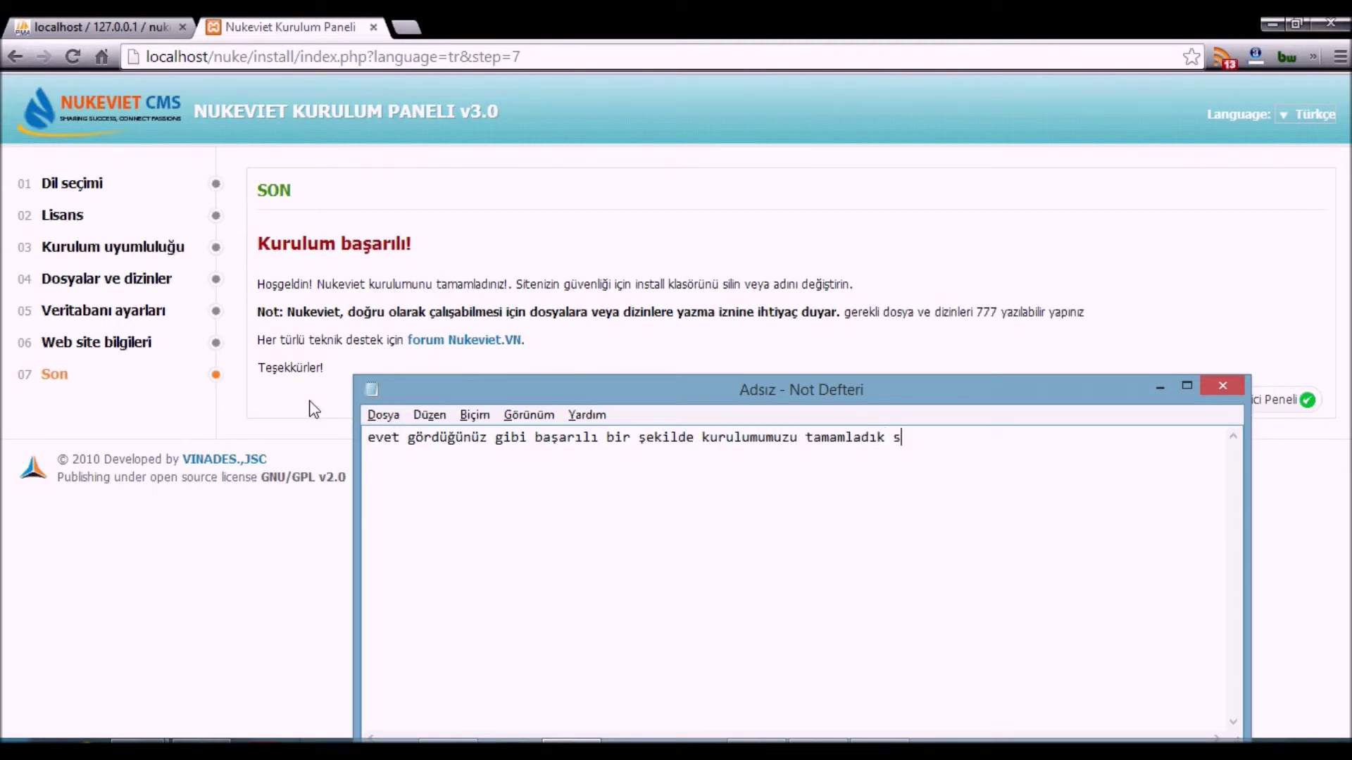
pyautogui.write(' şimdi yönetici ve na sayfamıza gie')
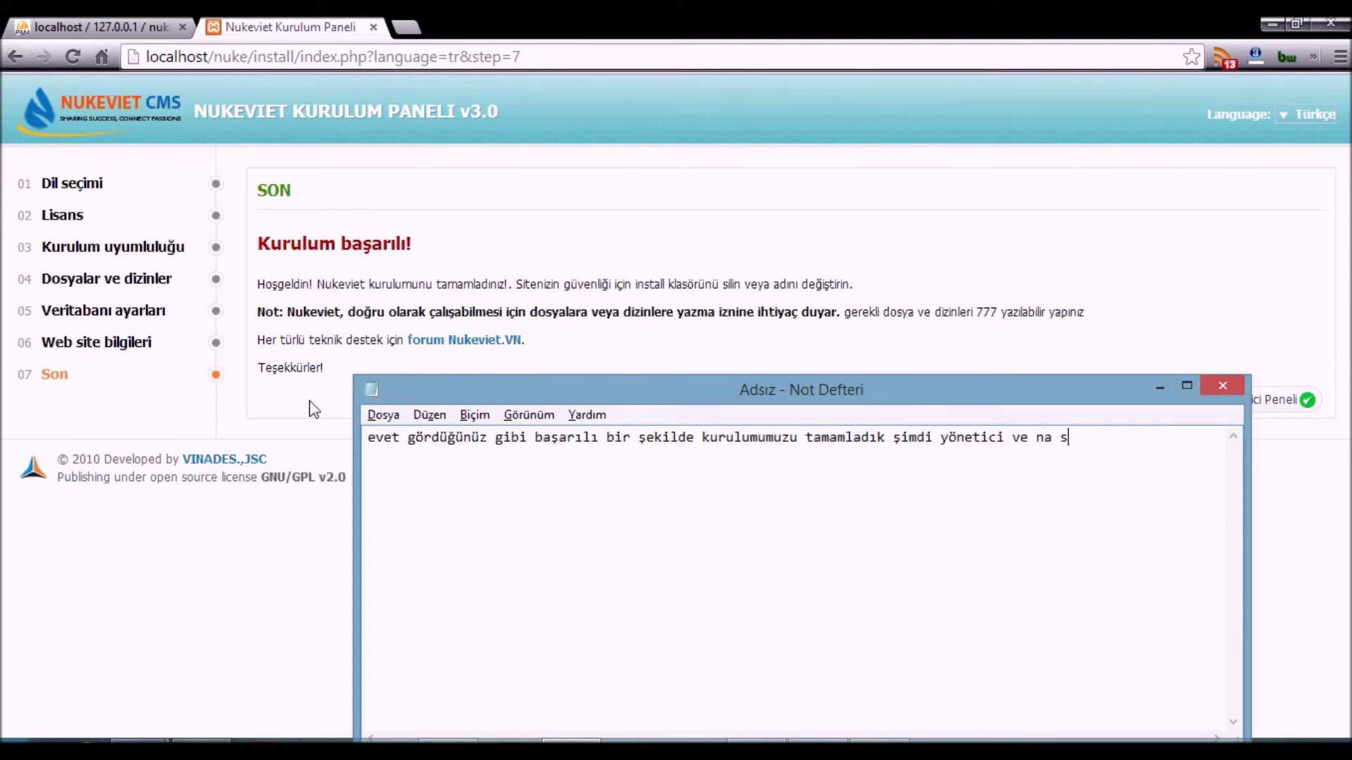
pyautogui.press('BackSpace')
pyautogui.write('relim')
pyautogui.hotkey('ctrl', 'a')
pyautogui.press('BackSpace')
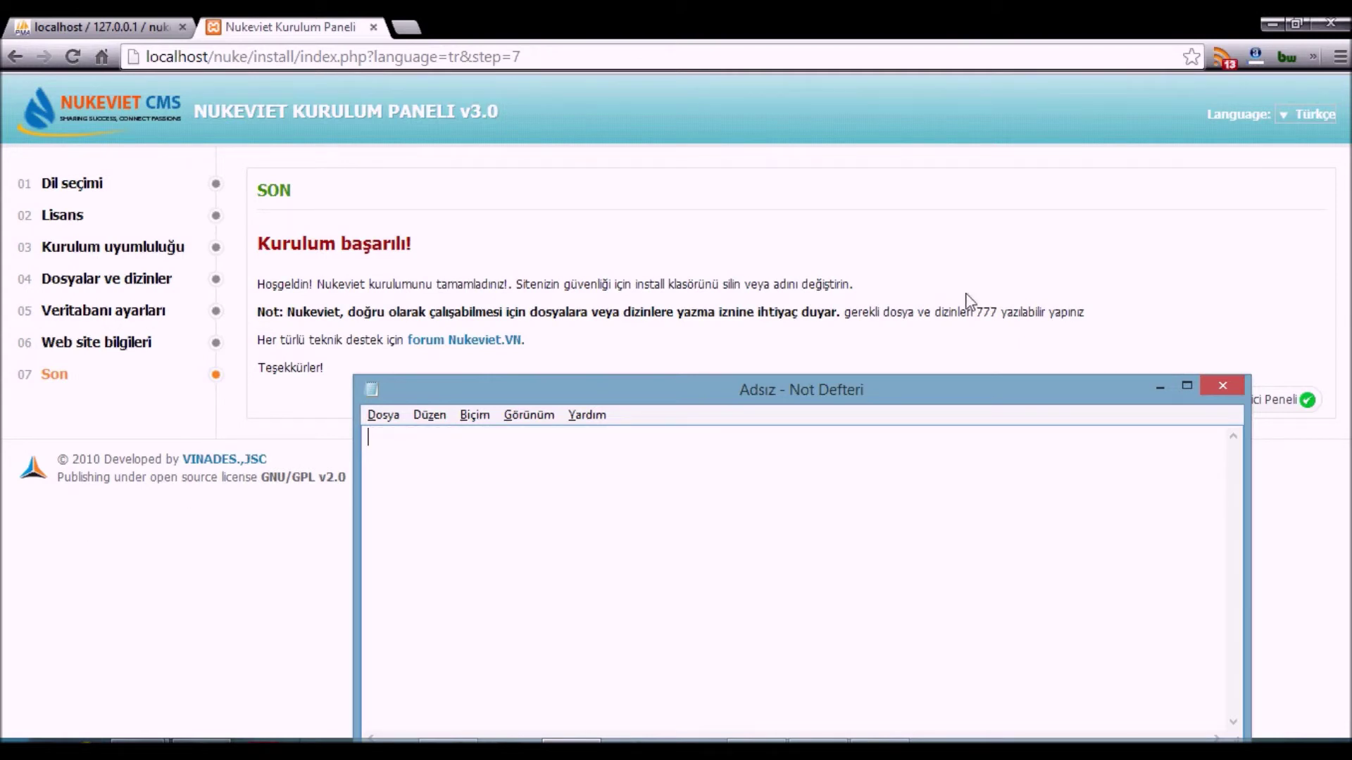
pyautogui.click(1160, 386)
# - Open the site homepage and admin panel in new tabs and close the installer tab
pyautogui.middleClick(1146, 402)
pyautogui.middleClick(1238, 400)
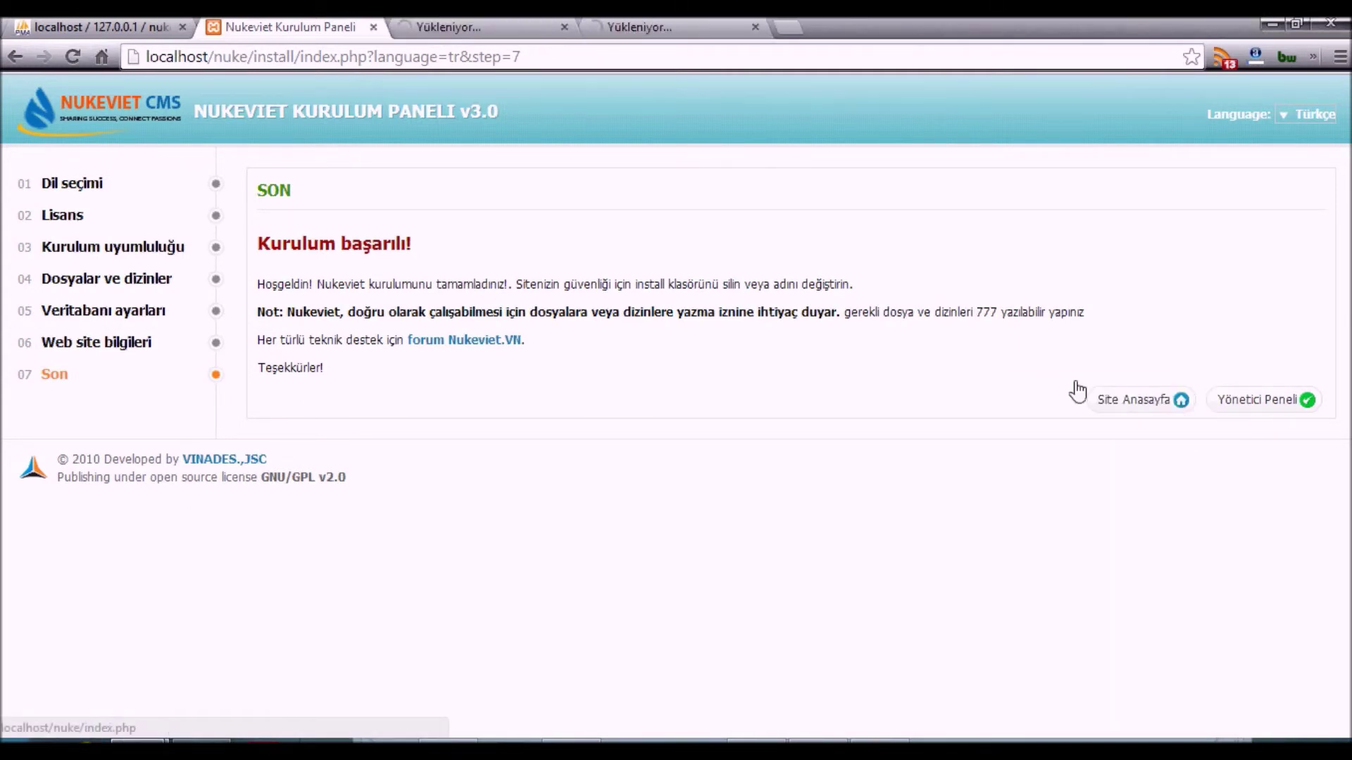
pyautogui.middleClick(318, 25)
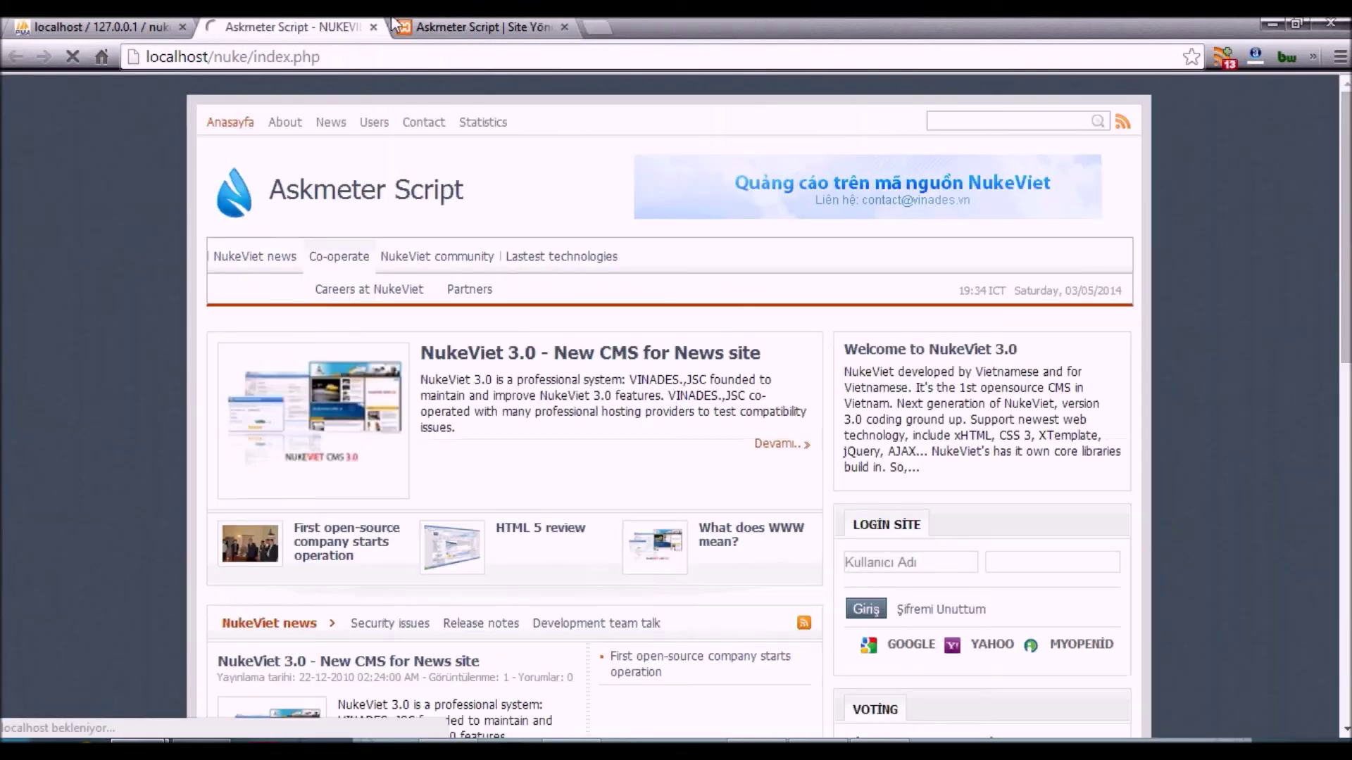
pyautogui.click(493, 29)
pyautogui.click(331, 32)
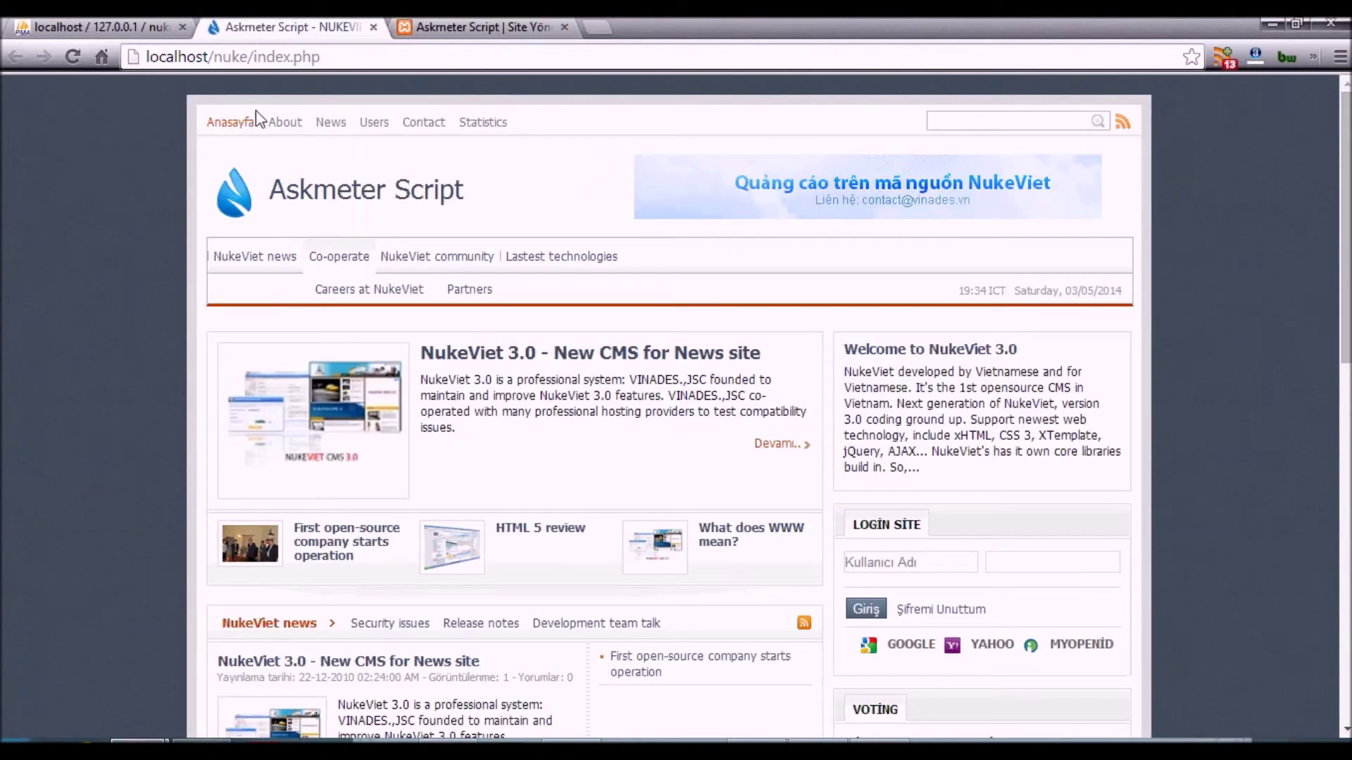
# - Scroll through the homepage and note that it looks good and high quality
pyautogui.scroll(-3, 236, 302)
pyautogui.scroll(-9, 236, 301)
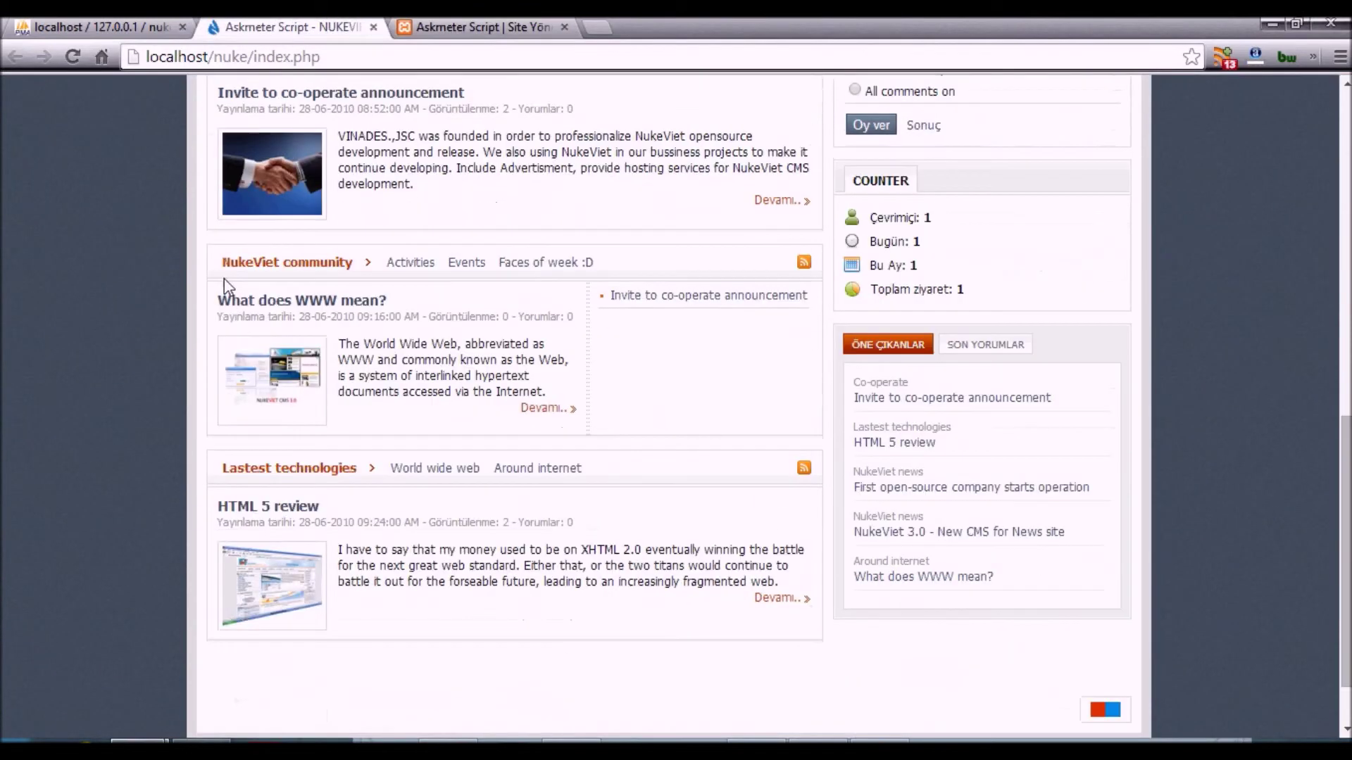
pyautogui.scroll(12, 214, 286)
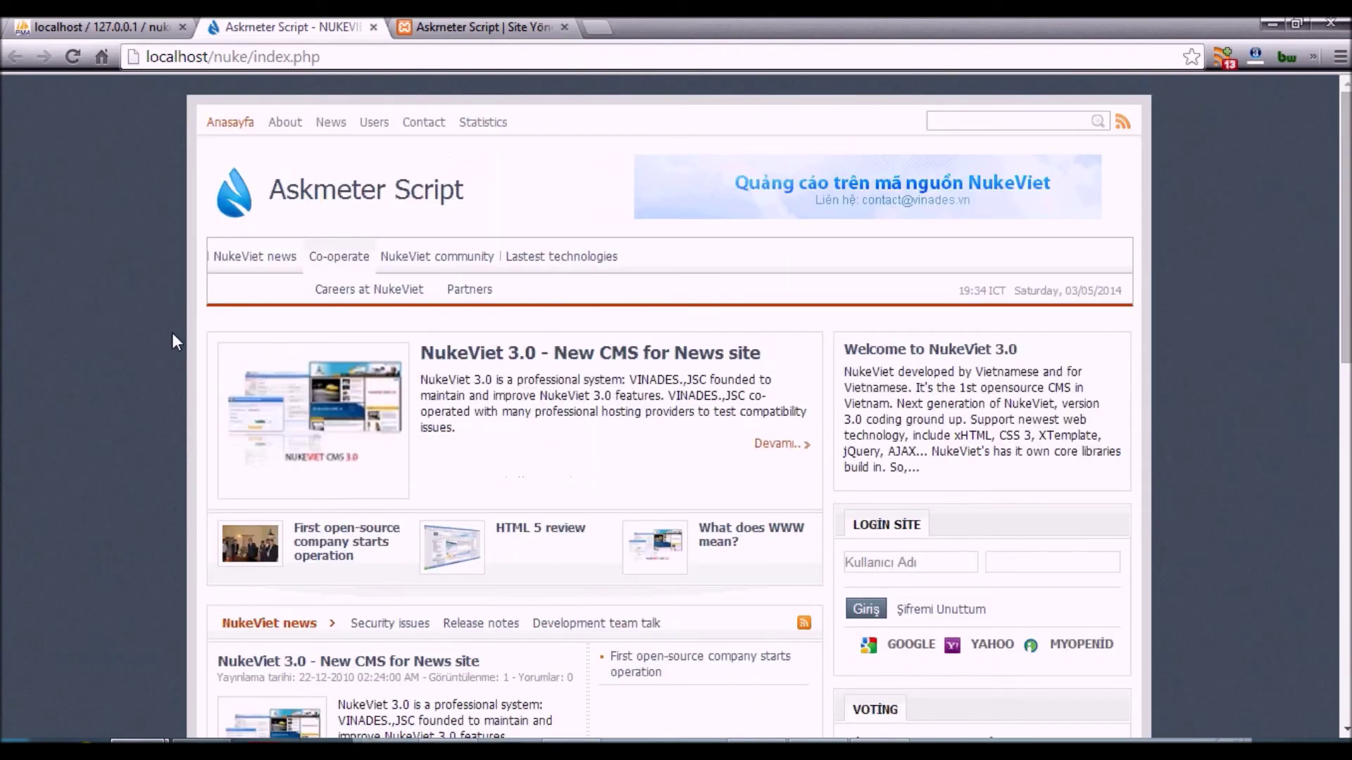
pyautogui.write('ana sayfa')
pyautogui.press('BackSpace')
pyautogui.press('BackSpace')
pyautogui.press('BackSpace')
pyautogui.write('yfamız gayet ')
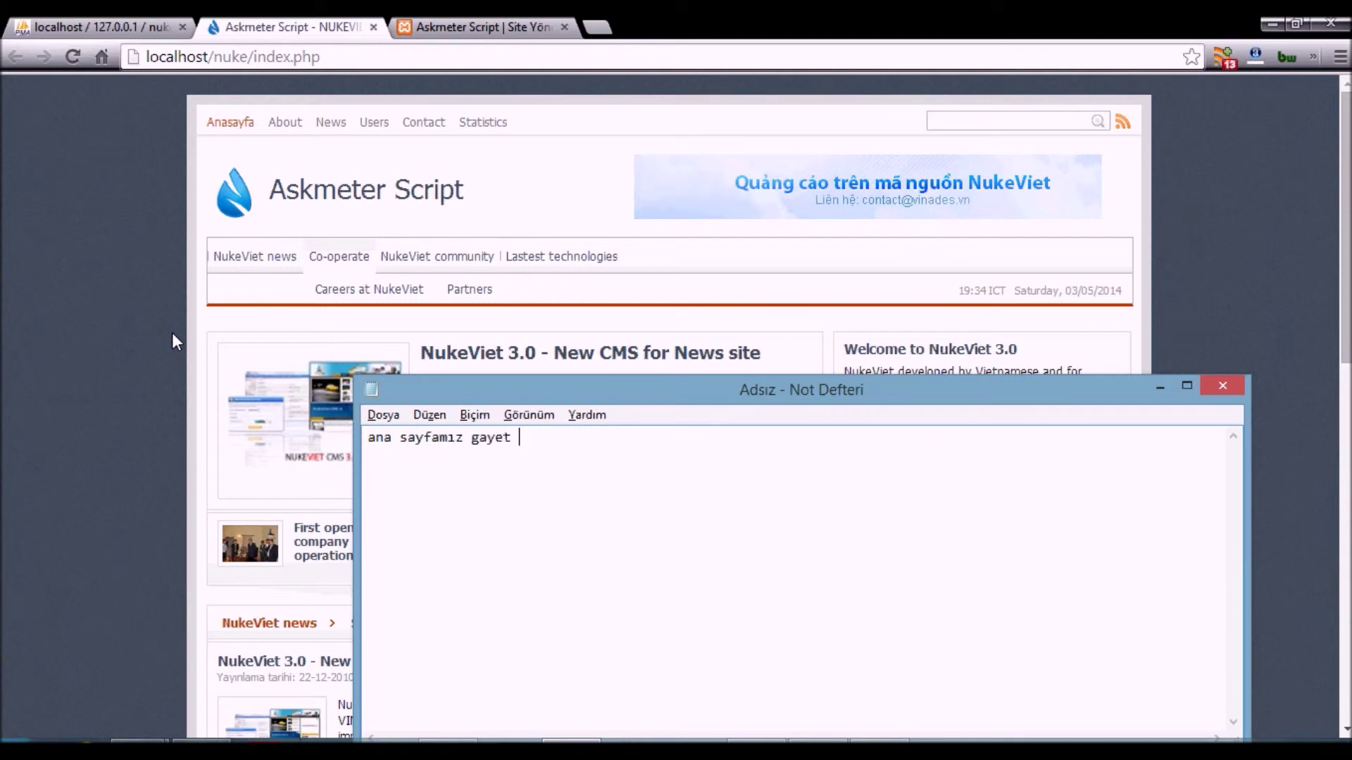
pyautogui.write('güzel ve kaliteli olarak g')
pyautogui.press('BackSpace')
pyautogui.write('göstermekte')
# - Note that the admin page is next, clear the note, and go to the admin login tab
pyautogui.press('Return')
pyautogui.press('Return')
pyautogui.write('birde yönetti')
pyautogui.press('BackSpace')
pyautogui.press('BackSpace')
pyautogui.write('ci say')
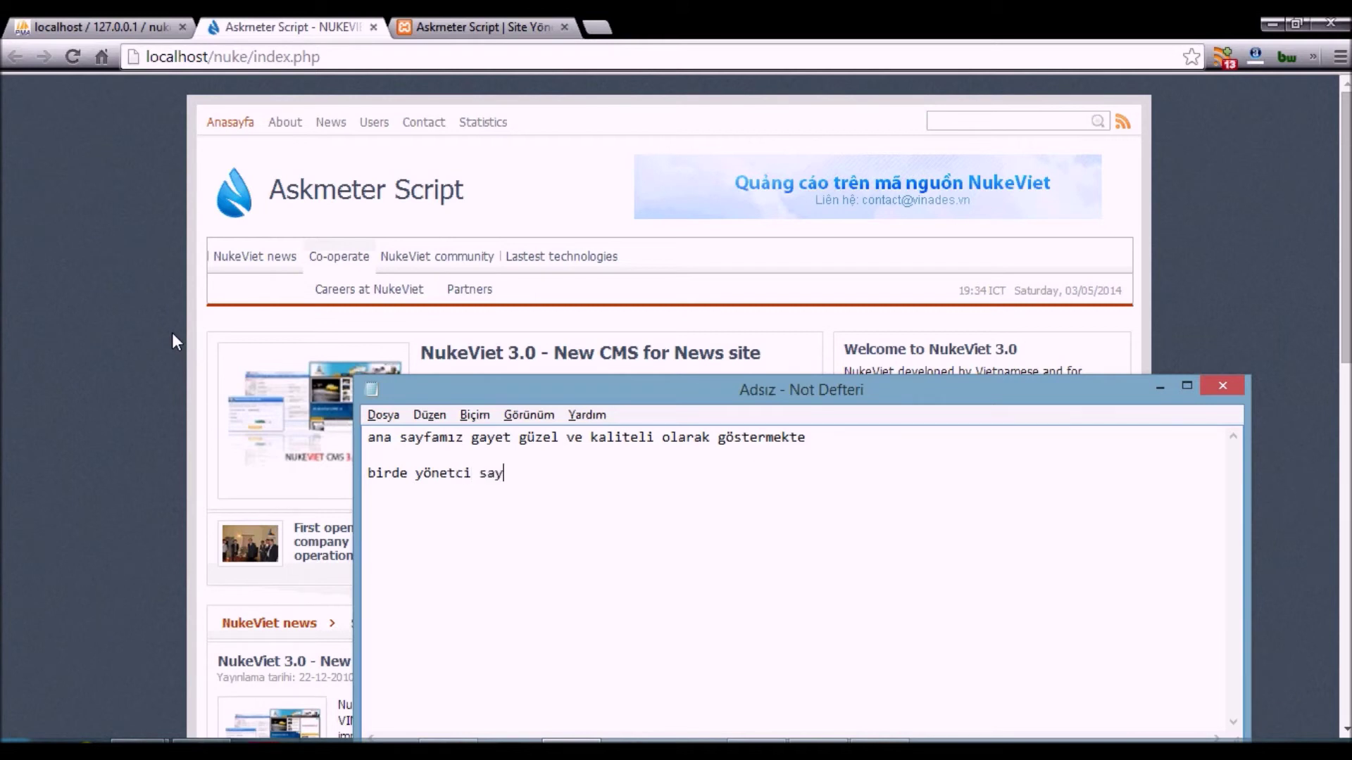
pyautogui.write('famıza girelim bakalım')
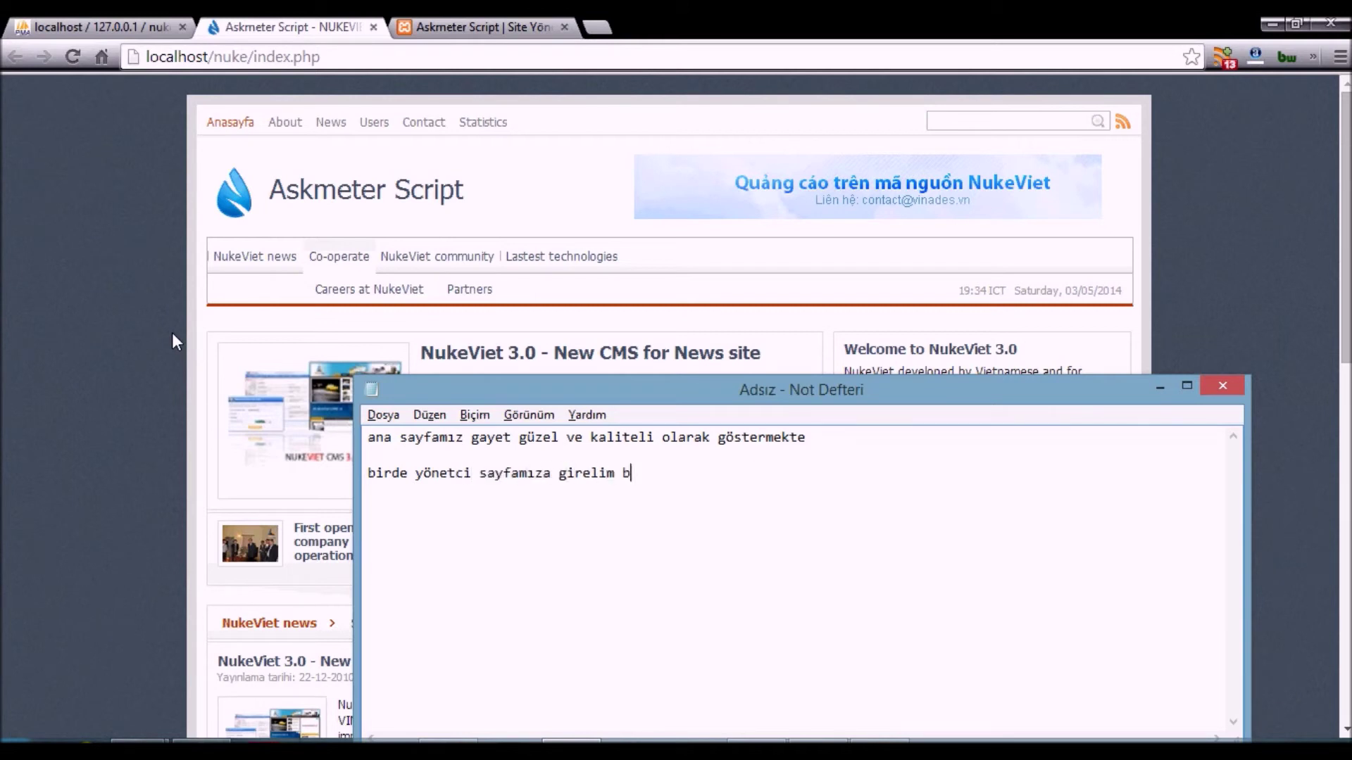
pyautogui.hotkey('ctrl', 'a')
pyautogui.press('BackSpace')
pyautogui.click(486, 27)
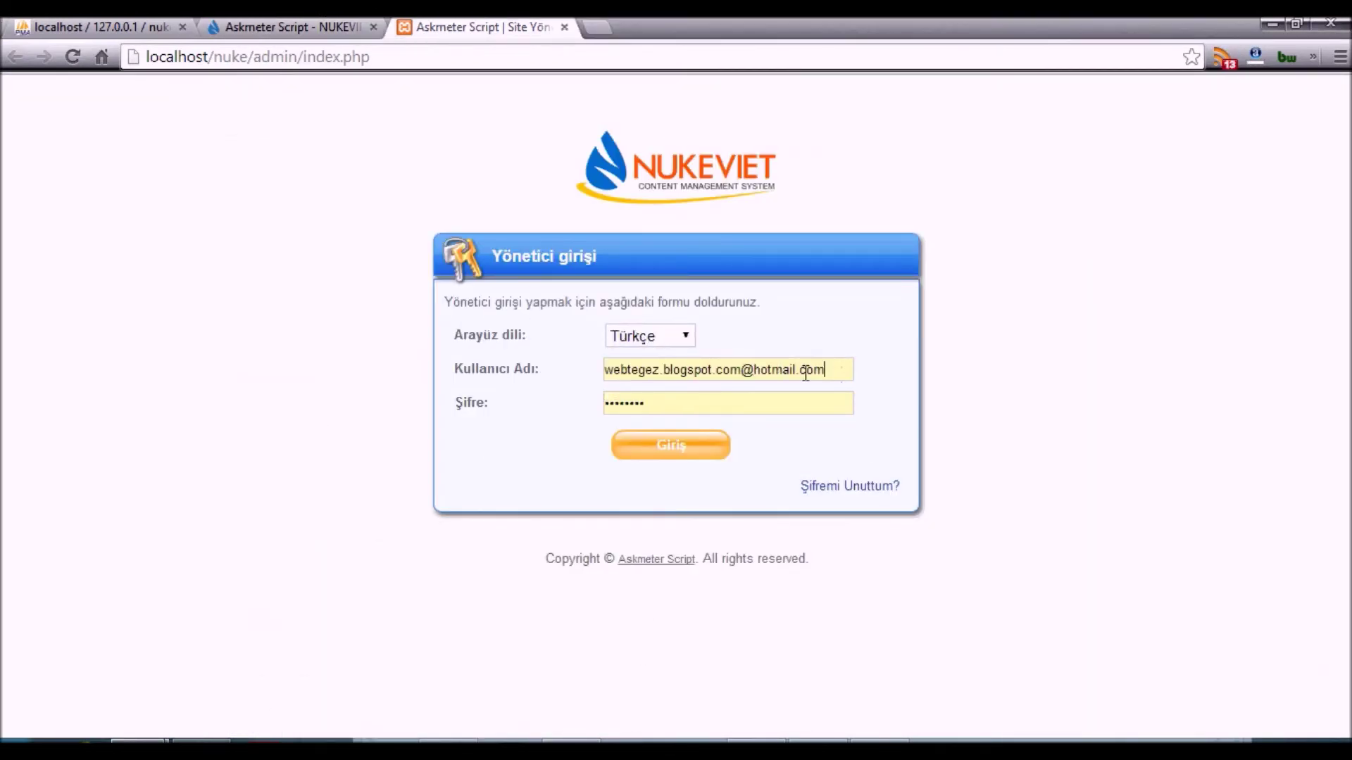
# - Log in with the administrator's username and password, then enter the Site Yönetimi panel
pyautogui.moveTo(838, 375); pyautogui.dragTo(178, 347)
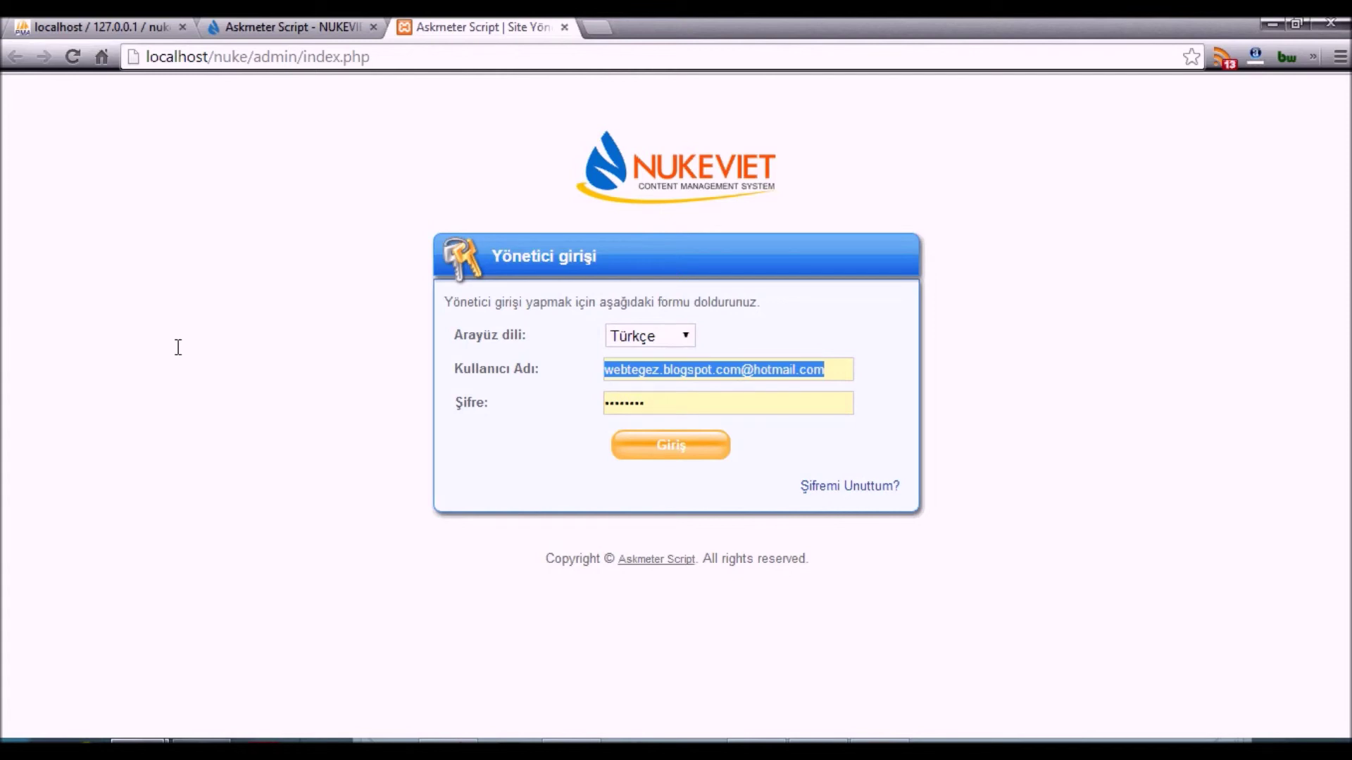
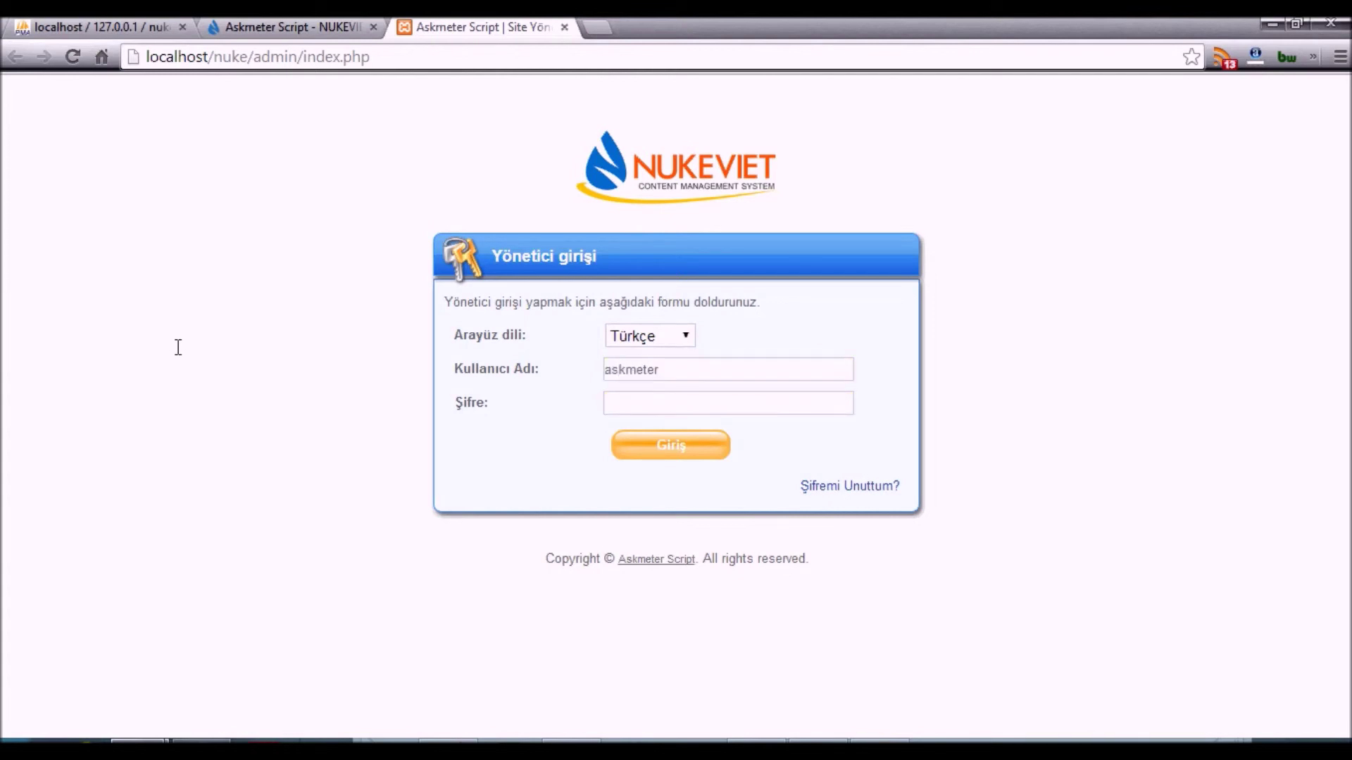
pyautogui.hotkey('ctrl', 'a')
pyautogui.press('Return')
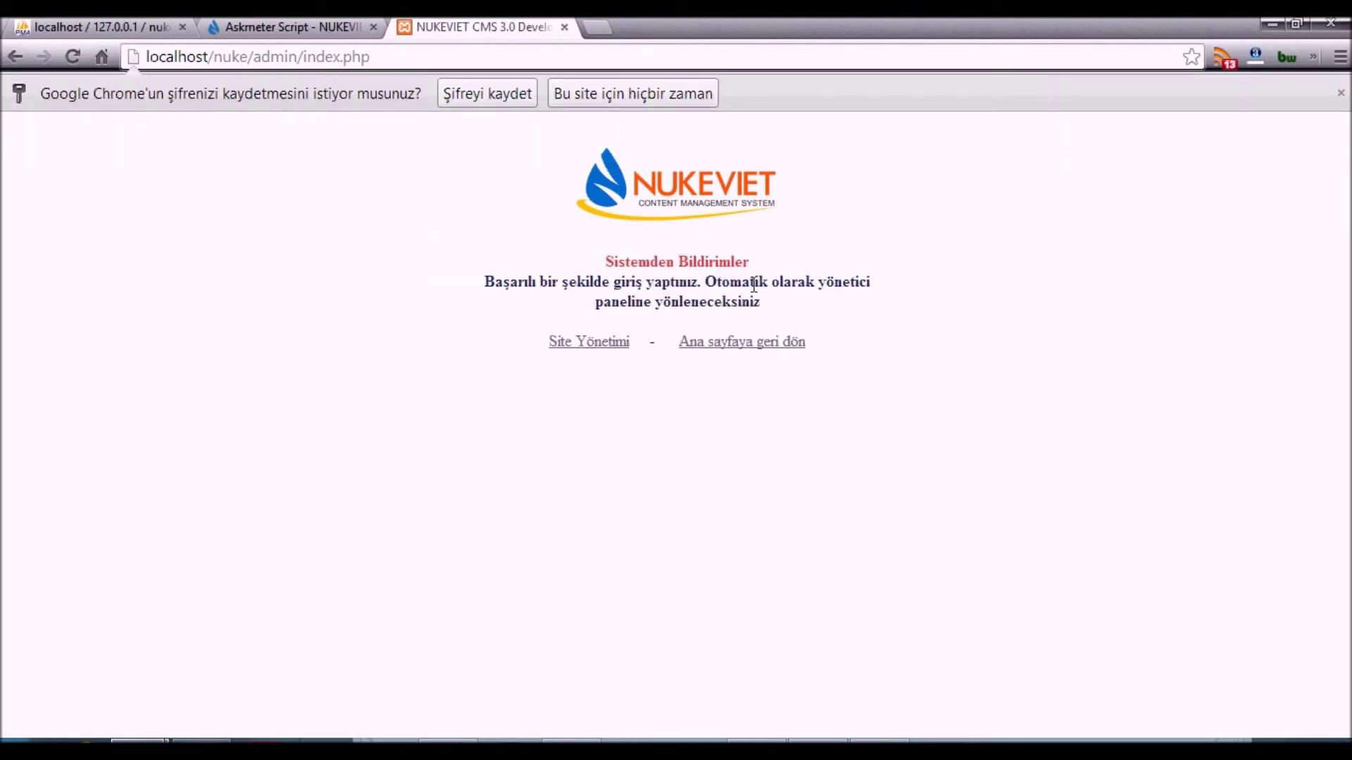
pyautogui.click(1341, 93)
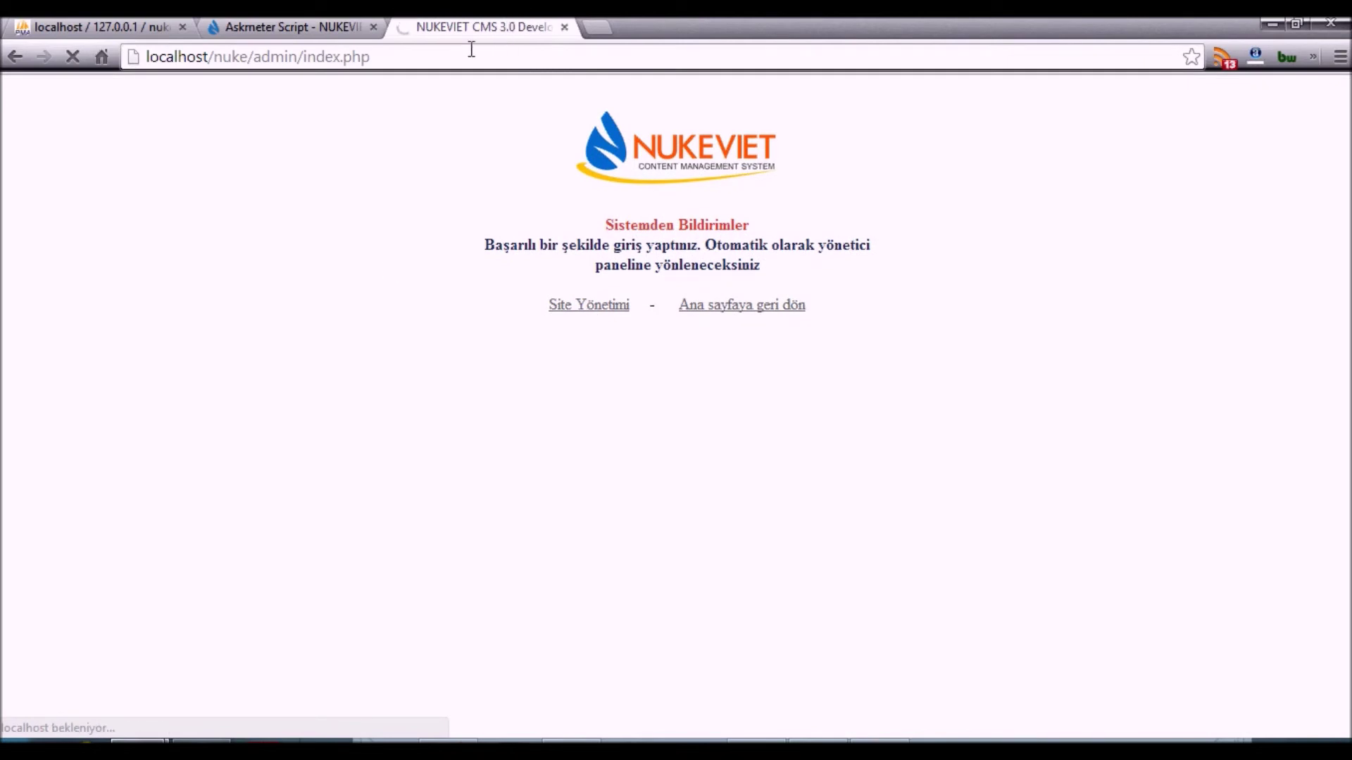
pyautogui.click(604, 307)
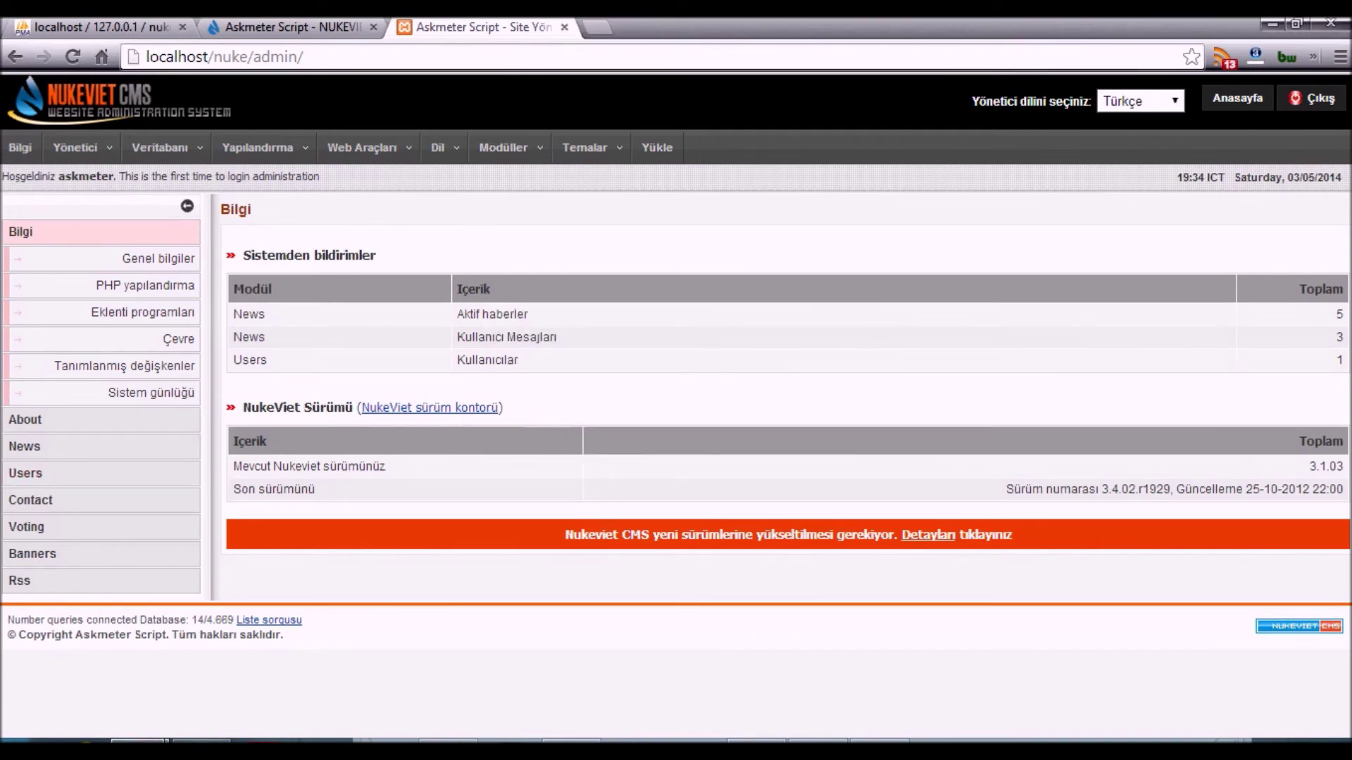
# - Add the Notepad line '…web sitenizi kolayca ve hızlıca yönetebilirsiniz', then show the admin Yapılandırma menu
pyautogui.write('ve gelişmiş bir yönetim pa')
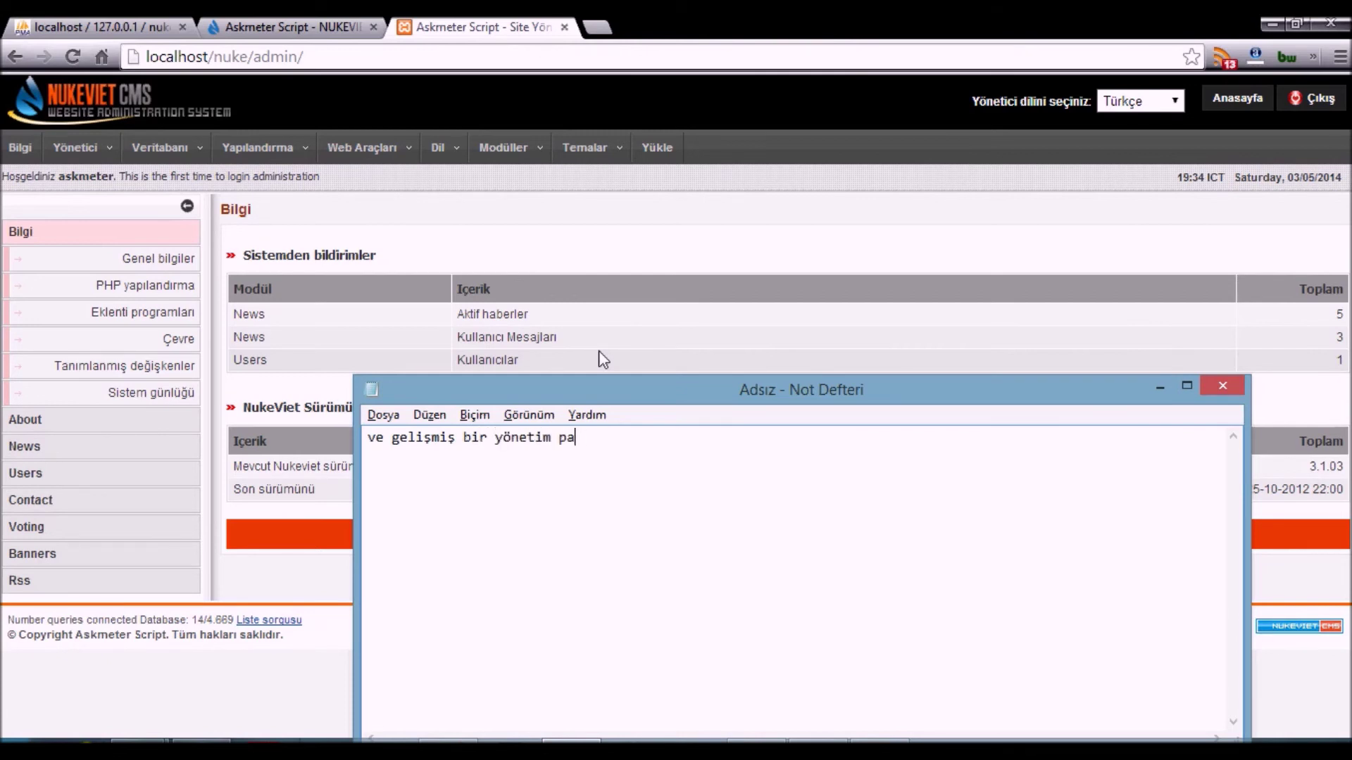
pyautogui.write('neli ile web sitenizi kolayca ve hızlıca hö')
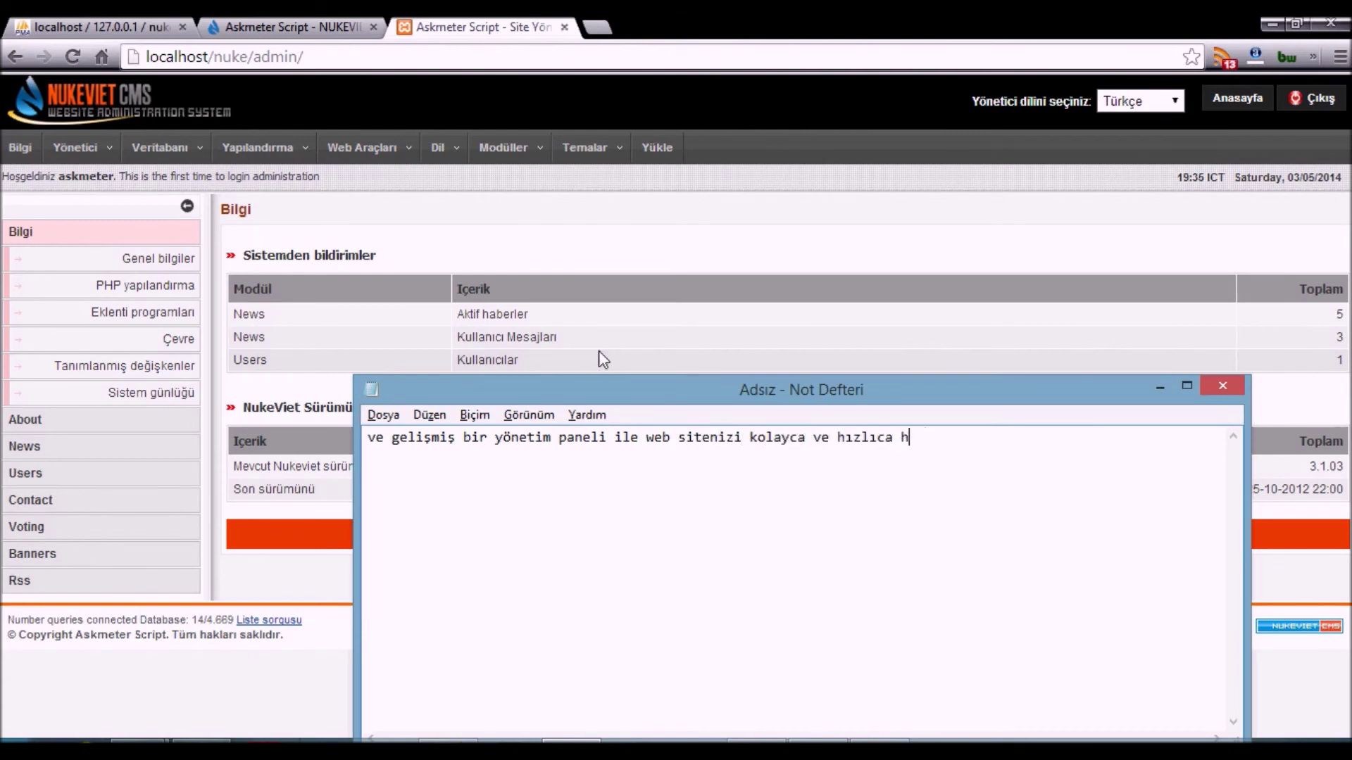
pyautogui.press('BackSpace')
pyautogui.write('yön')
pyautogui.press('BackSpace')
pyautogui.press('BackSpace')
pyautogui.write('önetebilirsiniz')
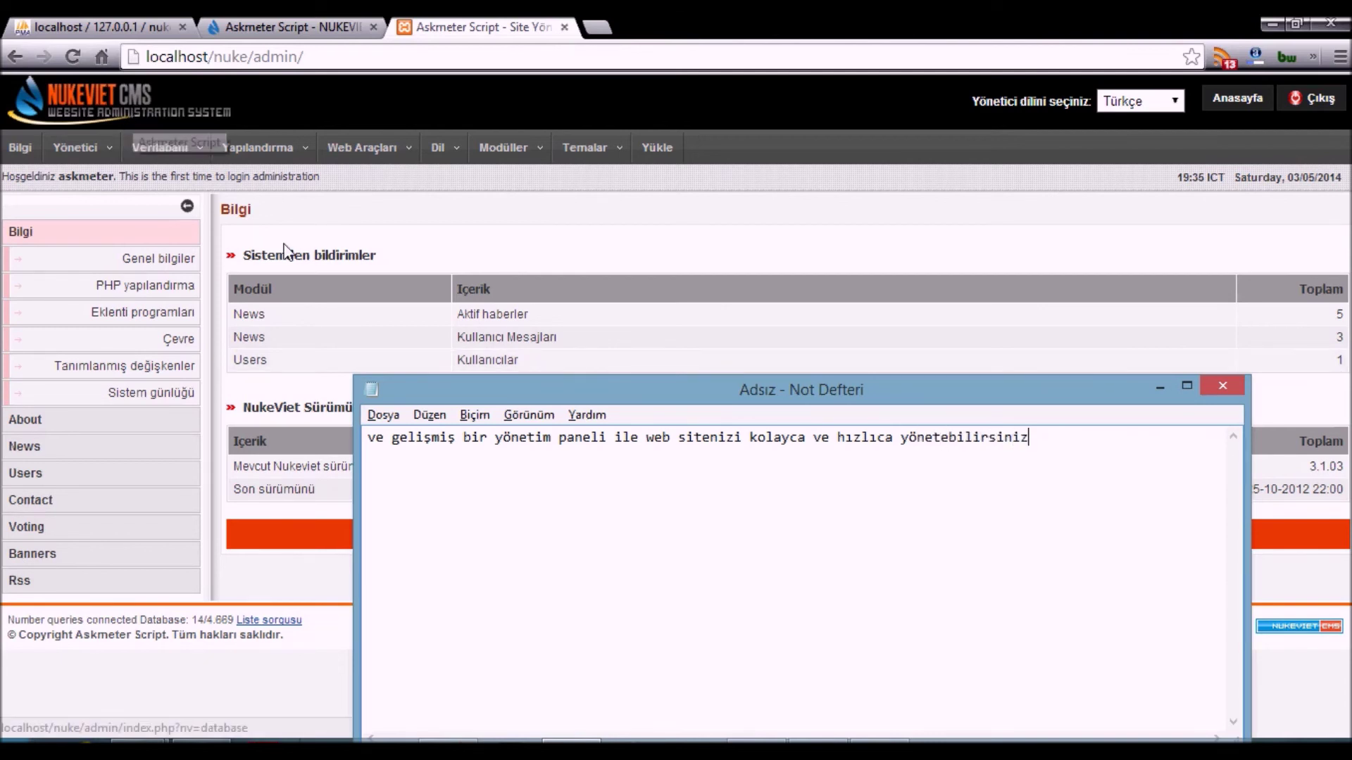
pyautogui.click(750, 298)
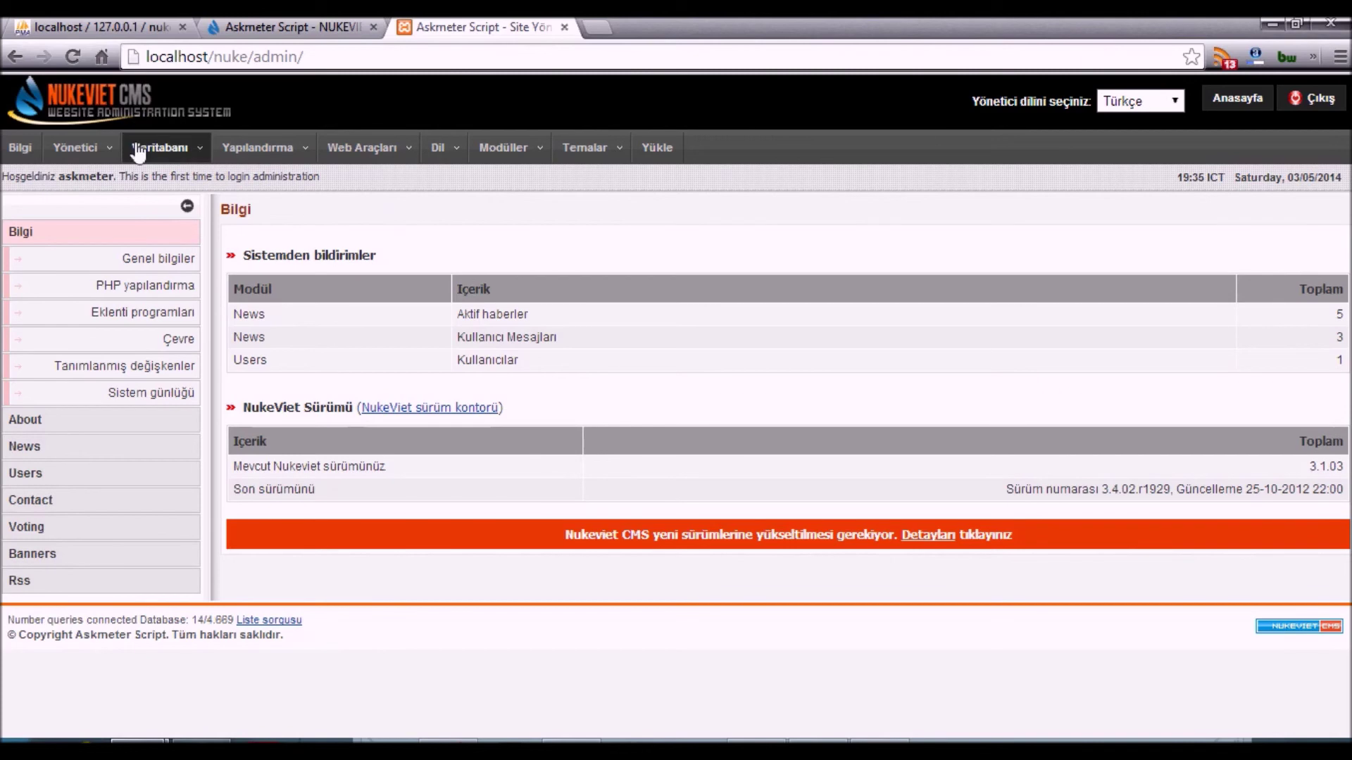
pyautogui.moveTo(281, 161)
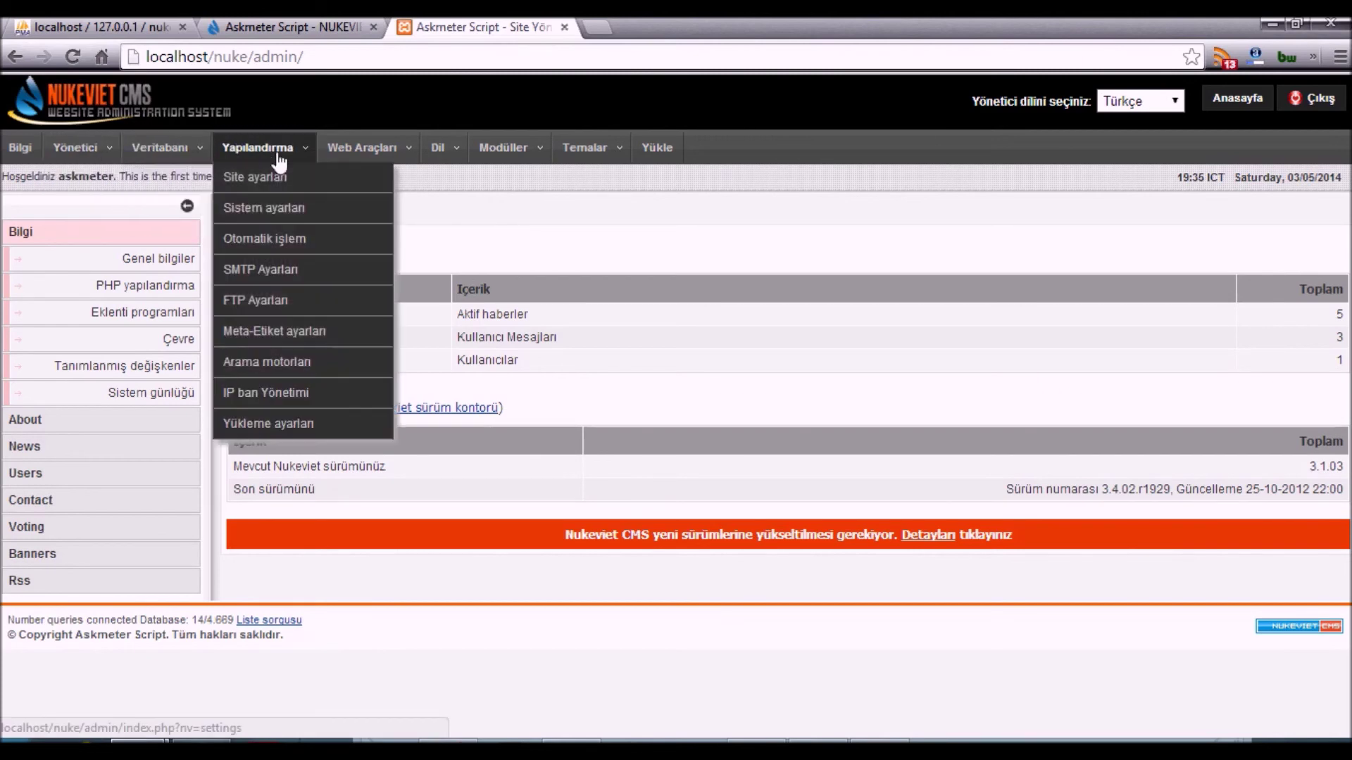